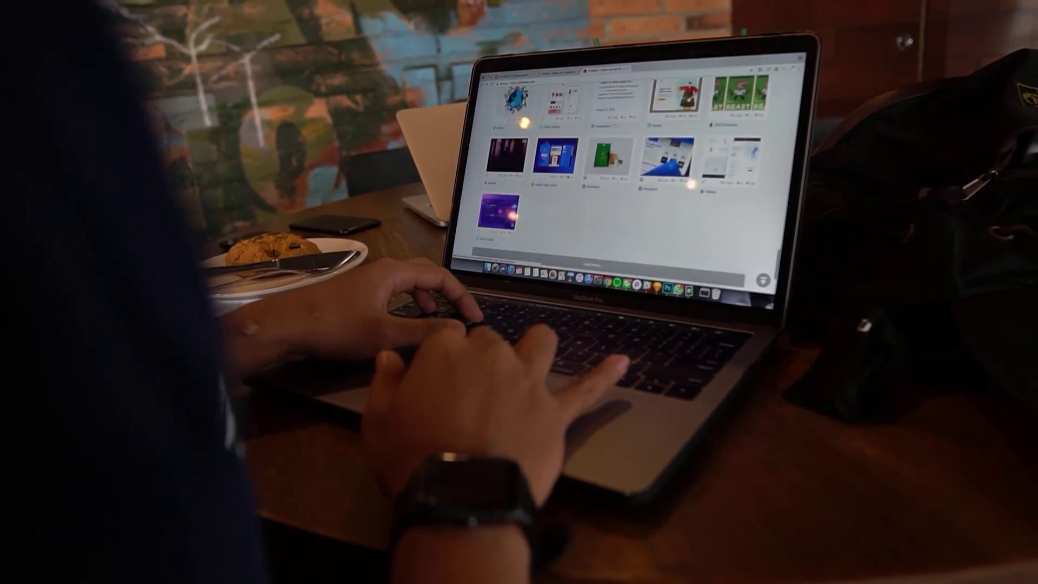
- Scroll the Wix Forms & Payments App Market page down and back up
{"action": "scroll", "coordinate": [622, 162], "scroll_direction": "down", "scroll_amount": 3}
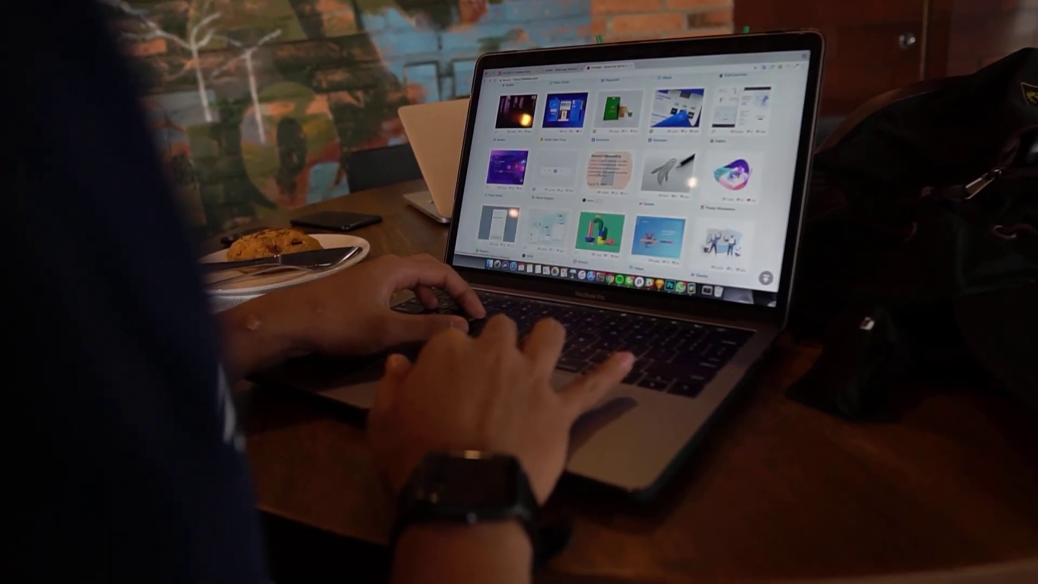
{"action": "scroll", "coordinate": [621, 173], "scroll_direction": "up", "scroll_amount": 3}
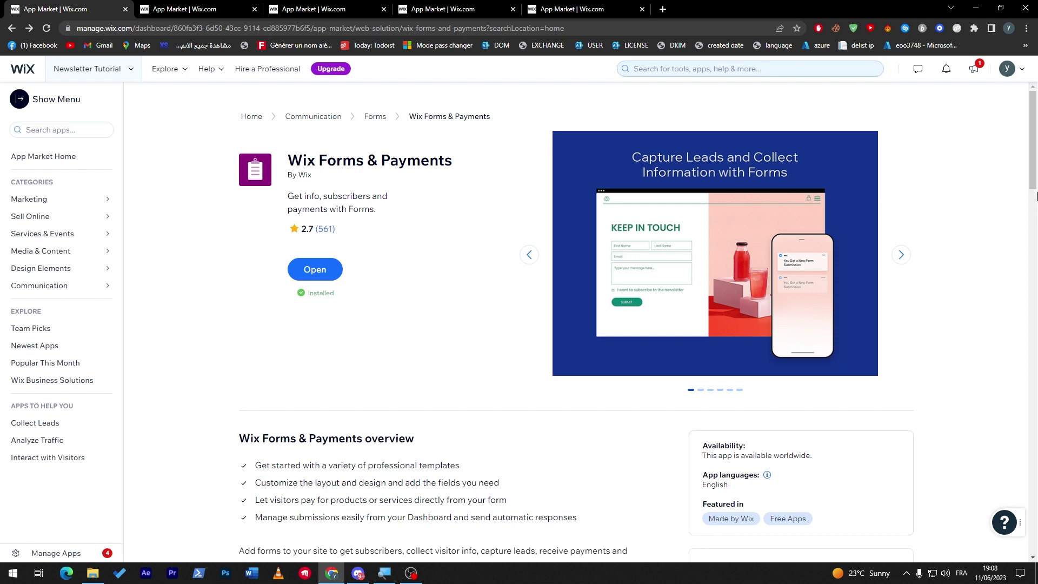
{"action": "left_click_drag", "start_coordinate": [1035, 184], "coordinate": [1030, 205]}
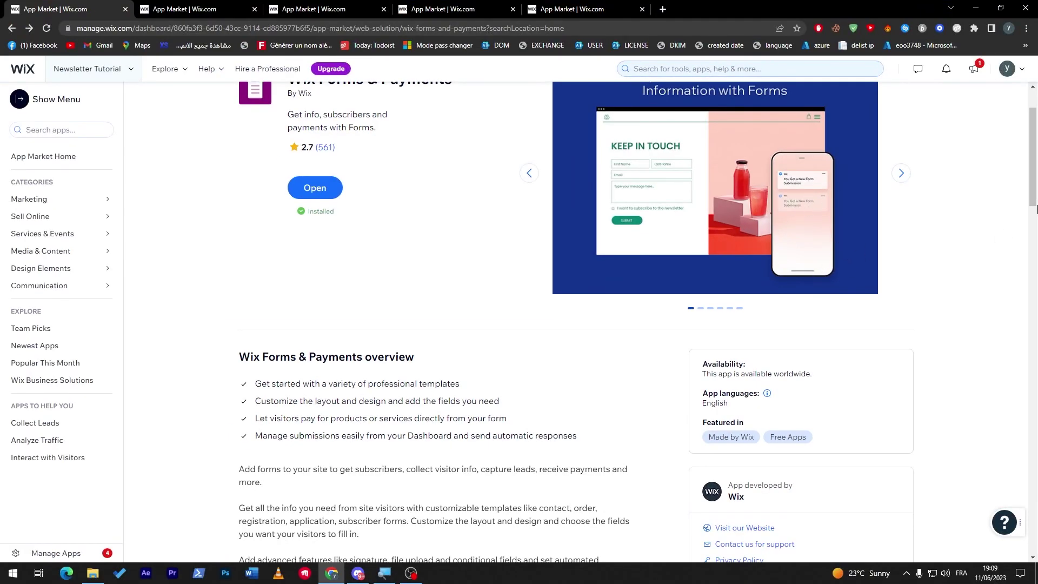
{"action": "scroll", "coordinate": [1035, 158], "scroll_direction": "up", "scroll_amount": 2}
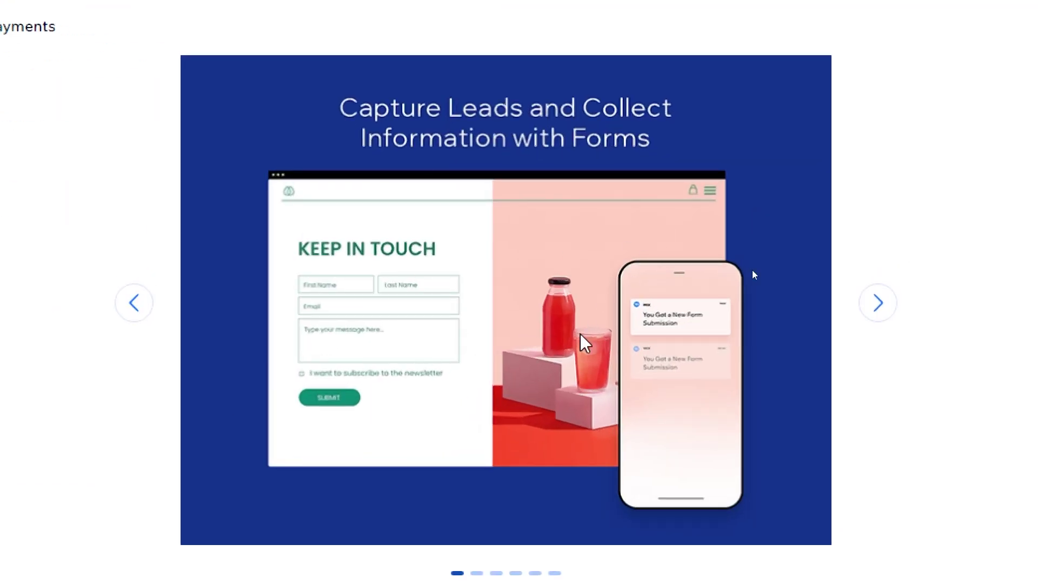
- Page through the Forms preview slides: templates, adding fields, advanced features, automations and CRM sync
{"action": "left_click", "coordinate": [884, 296]}
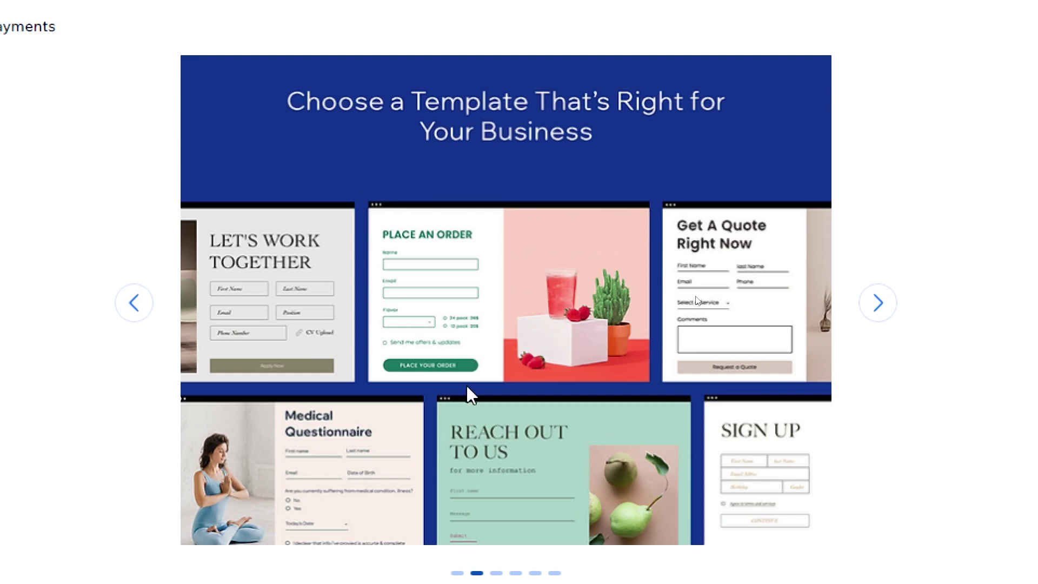
{"action": "left_click", "coordinate": [868, 306]}
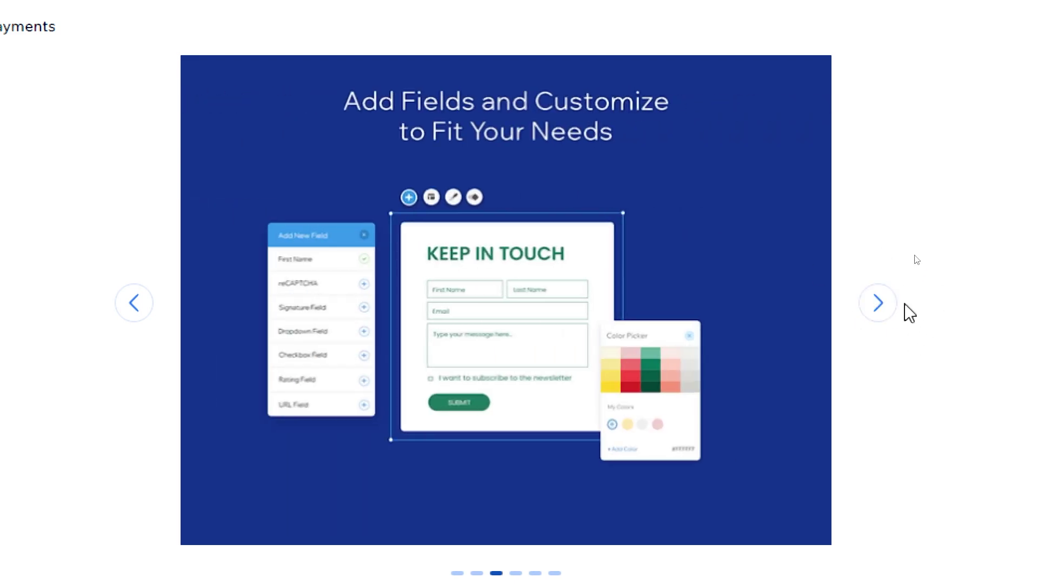
{"action": "left_click", "coordinate": [881, 306]}
{"action": "left_click", "coordinate": [881, 305]}
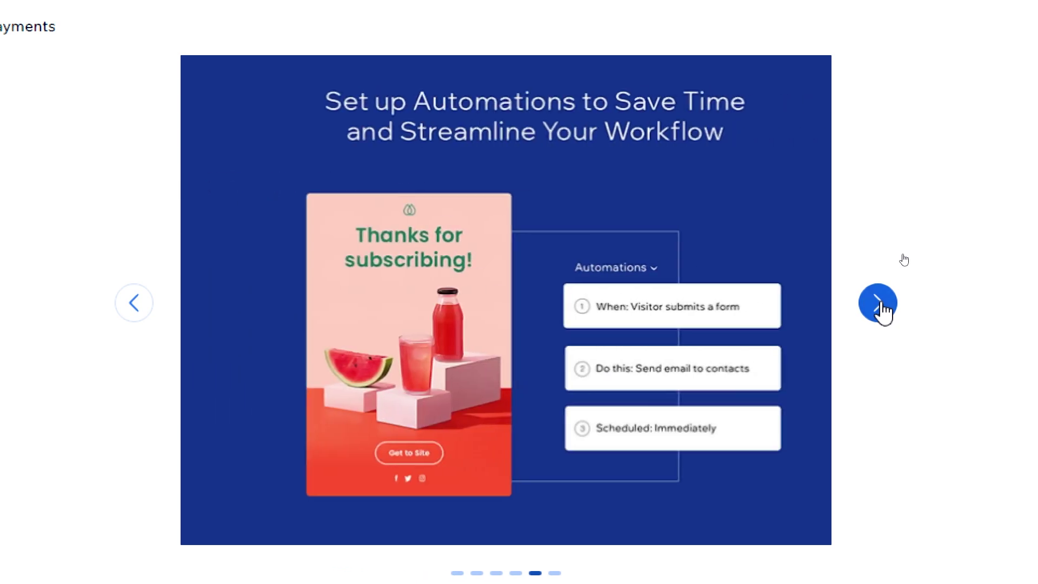
{"action": "left_click", "coordinate": [881, 309]}
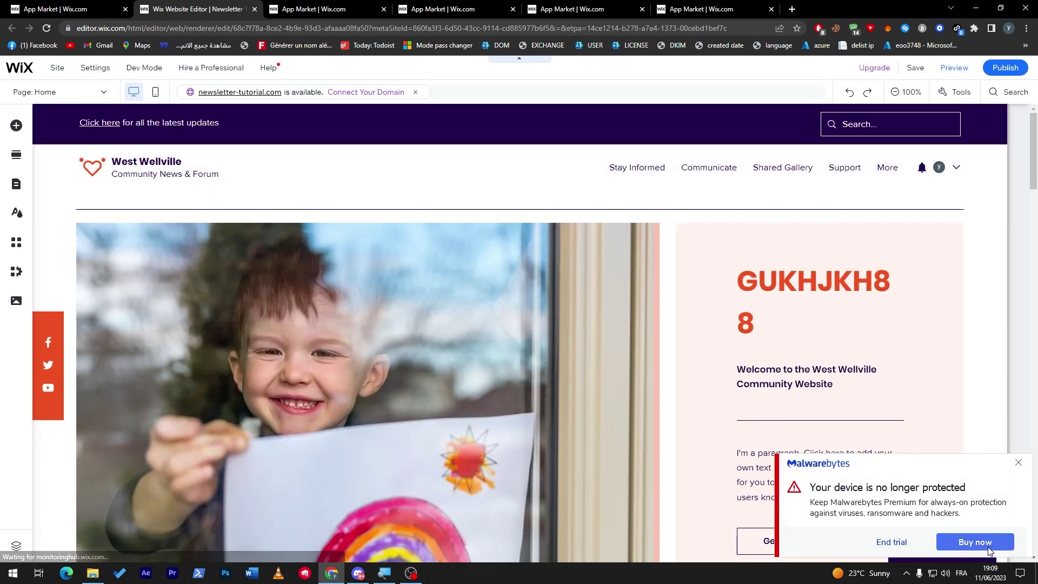
- Dismiss the antivirus popup and add the Wix Forms Contacts template to the Home page
{"action": "left_click", "coordinate": [1019, 463]}
{"action": "left_click", "coordinate": [17, 241]}
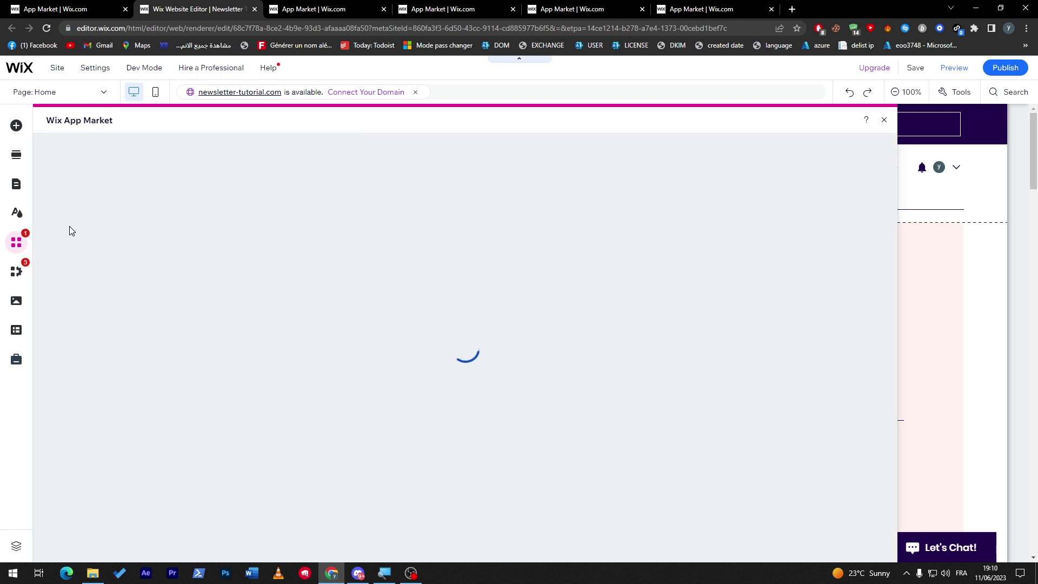
{"action": "left_click", "coordinate": [823, 252]}
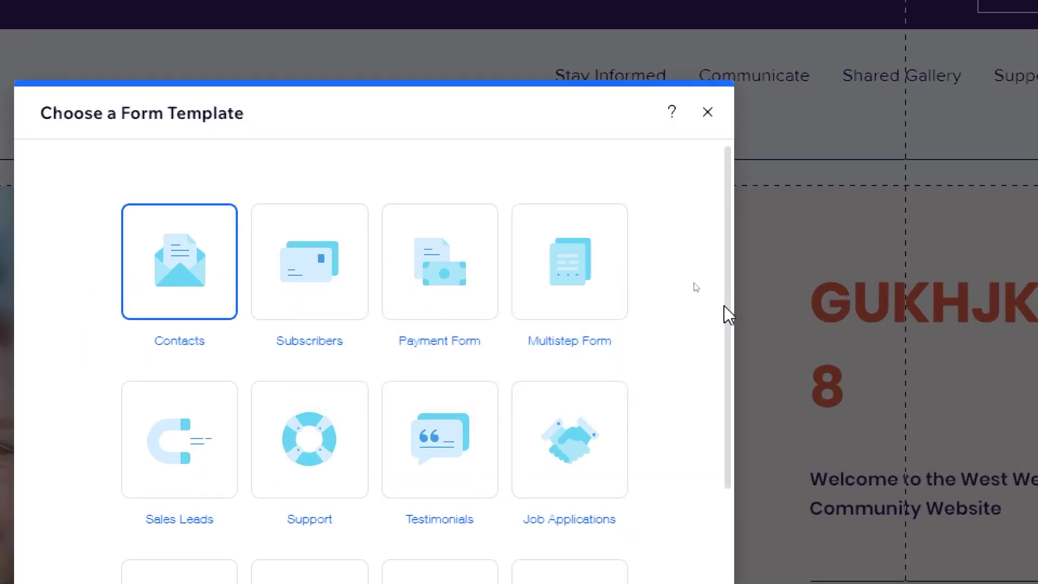
{"action": "scroll", "coordinate": [730, 452], "scroll_direction": "down", "scroll_amount": 3}
{"action": "scroll", "coordinate": [720, 359], "scroll_direction": "up", "scroll_amount": 3}
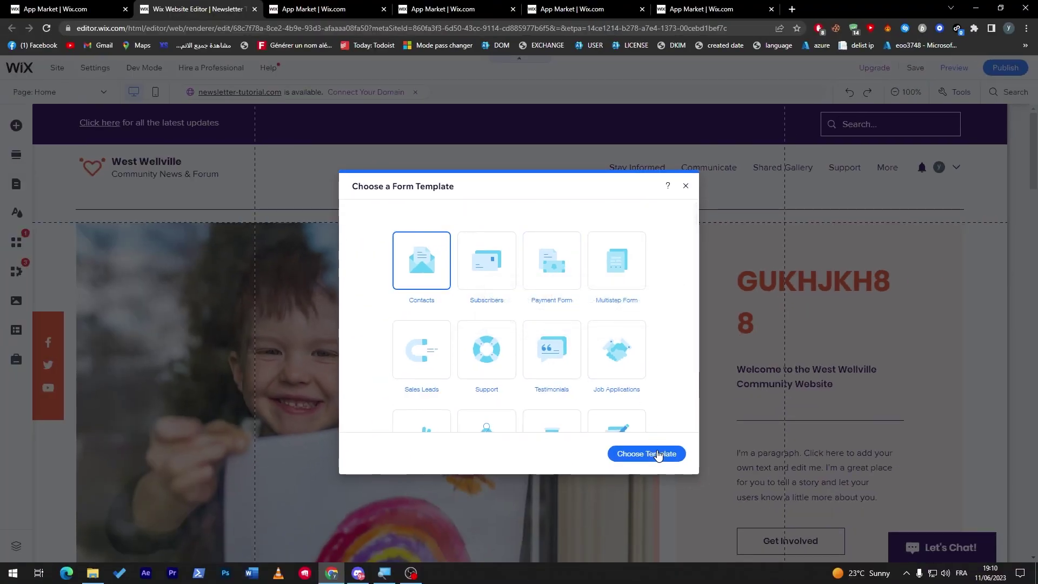
{"action": "left_click", "coordinate": [658, 453]}
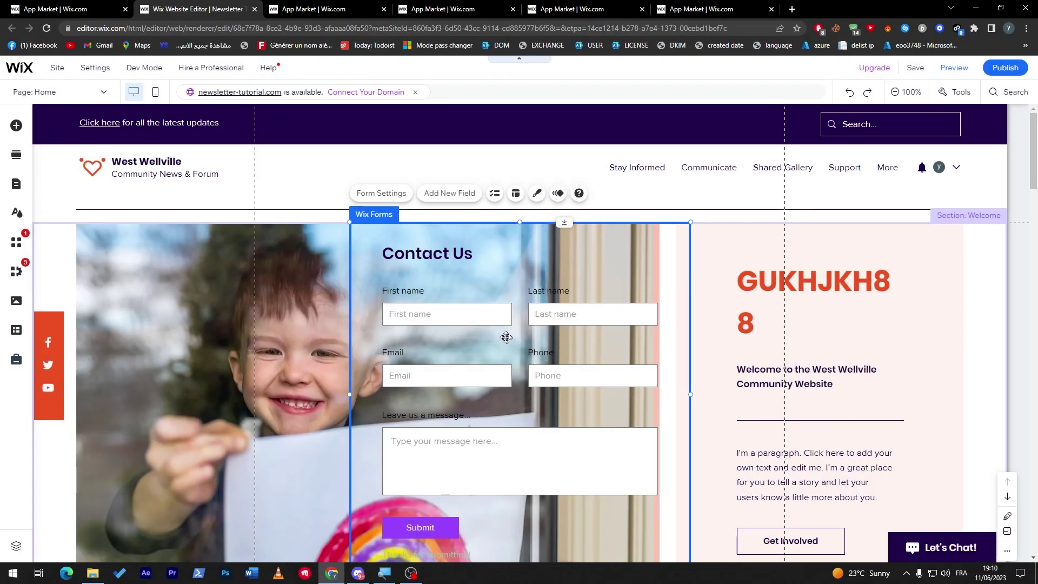
- Move the Contact Us form down into the Join us section beside its heading
{"action": "left_click_drag", "start_coordinate": [527, 312], "coordinate": [790, 319]}
{"action": "right_click", "coordinate": [789, 319]}
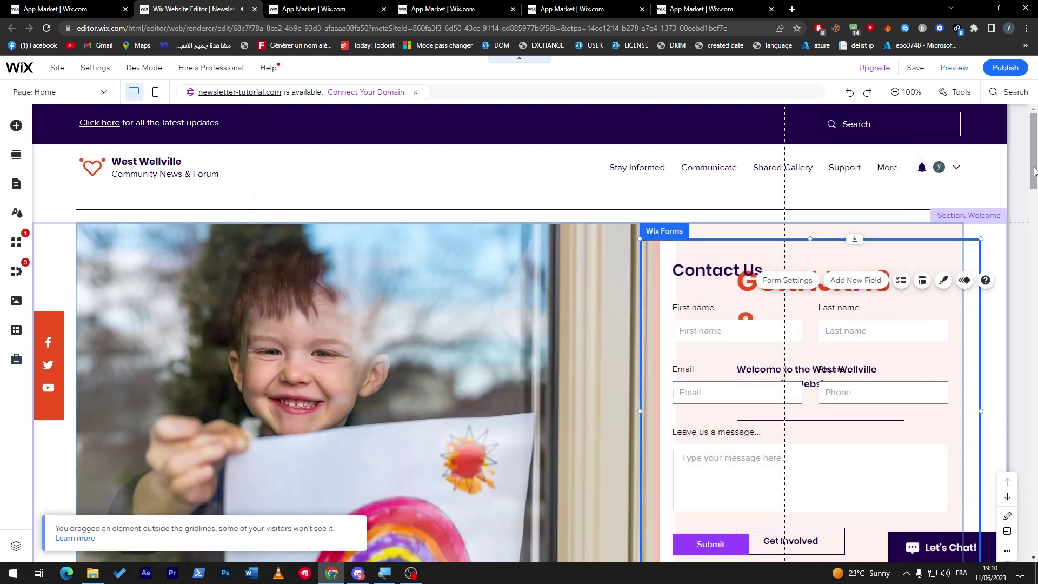
{"action": "left_click_drag", "start_coordinate": [1034, 162], "coordinate": [1035, 205]}
{"action": "left_click_drag", "start_coordinate": [952, 226], "coordinate": [952, 387]}
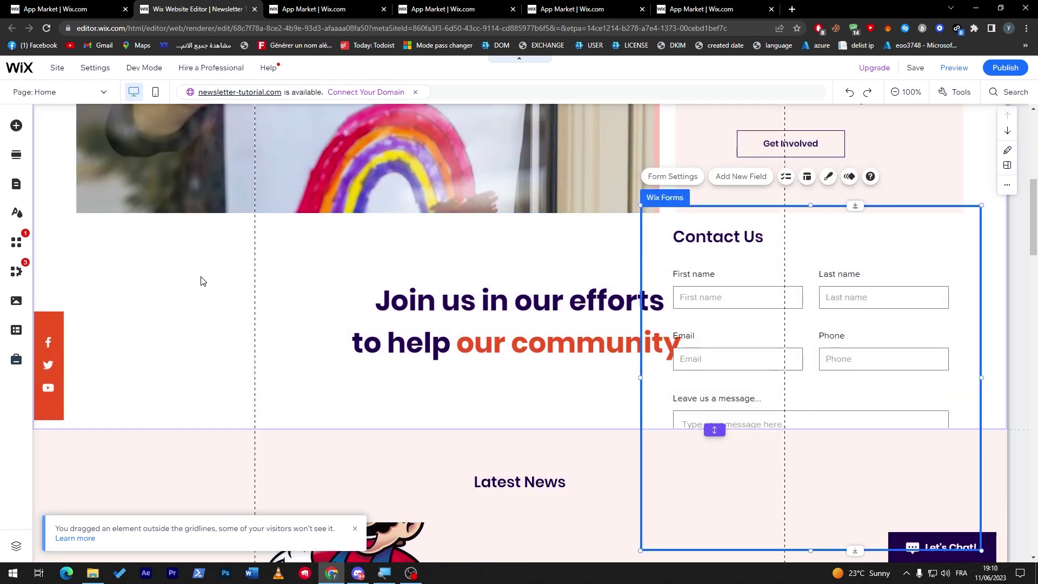
{"action": "left_click", "coordinate": [16, 125]}
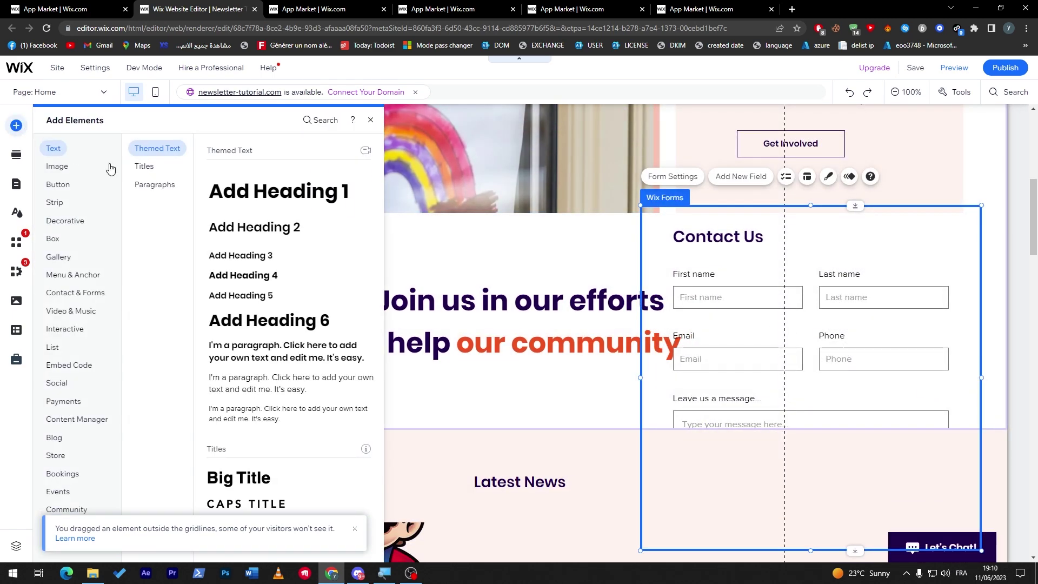
{"action": "left_click", "coordinate": [400, 277]}
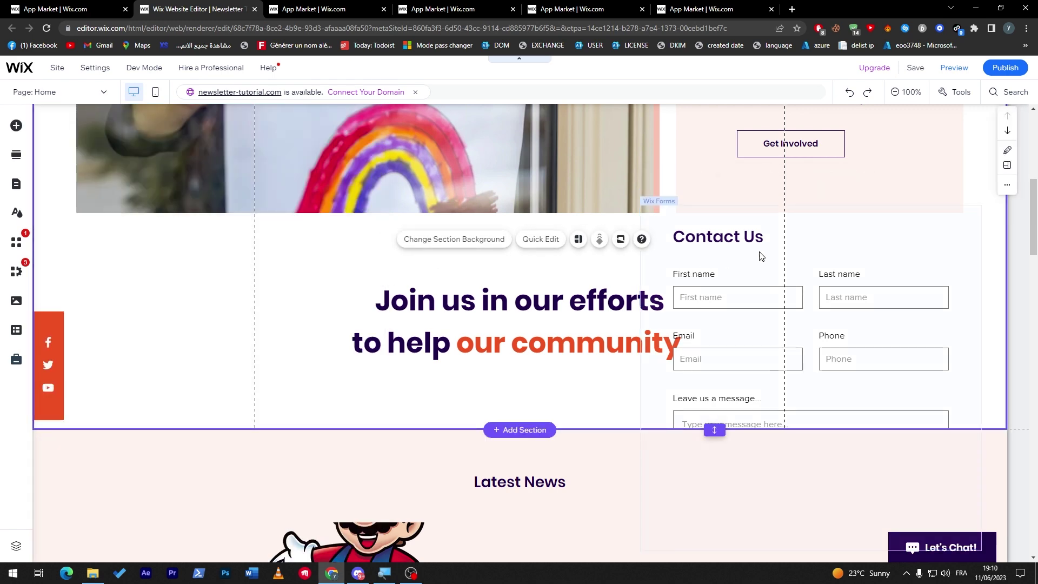
{"action": "left_click_drag", "start_coordinate": [754, 258], "coordinate": [496, 271]}
- Open the form's Wix Forms settings, then close the editor and return to the Wix Chat page
{"action": "left_click", "coordinate": [422, 188]}
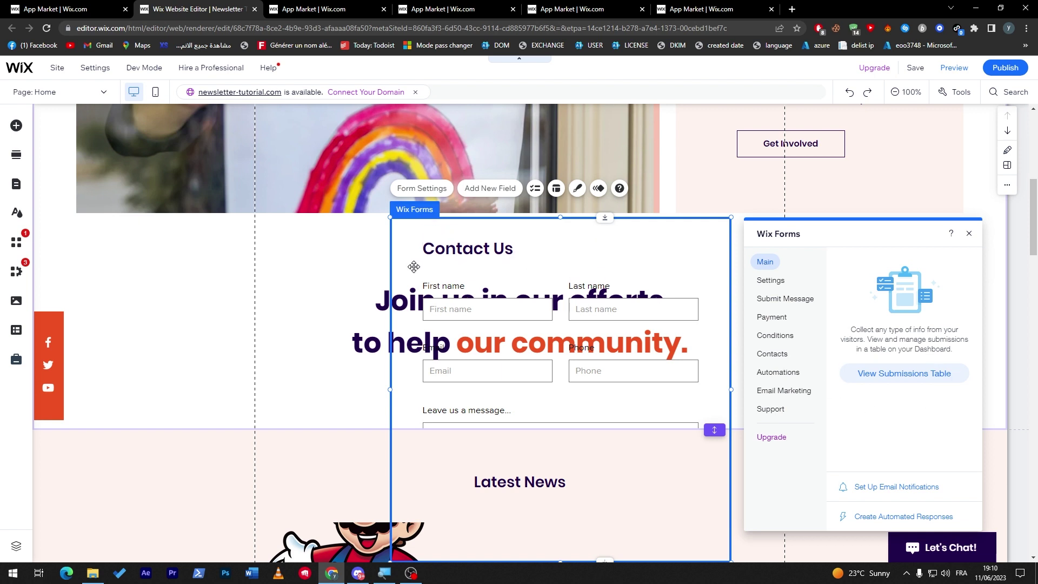
{"action": "left_click", "coordinate": [254, 9]}
{"action": "left_click", "coordinate": [202, 9]}
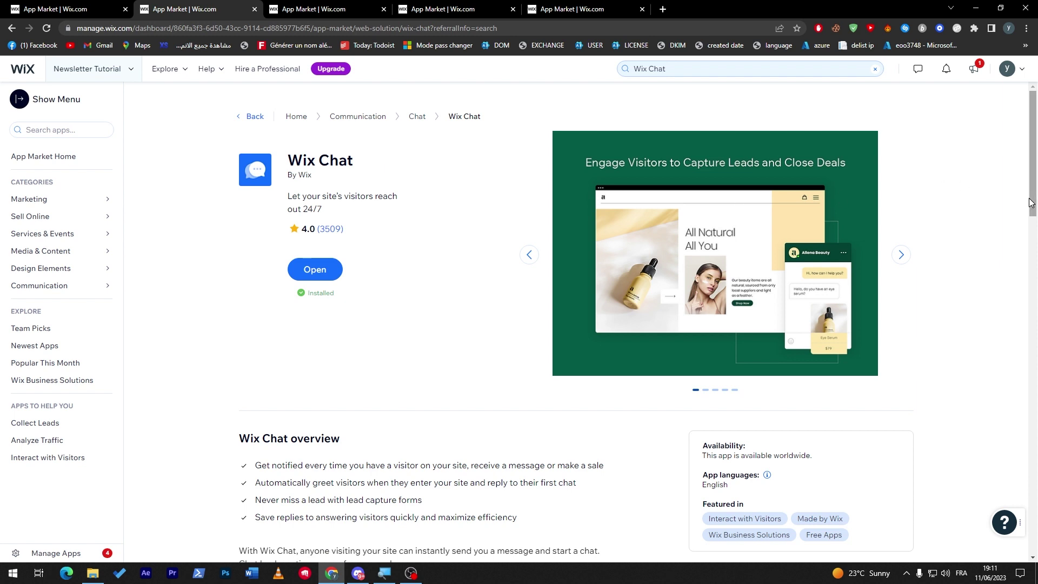
- Scroll through the Wix Chat App Market overview and back to the top
{"action": "left_click_drag", "start_coordinate": [1031, 203], "coordinate": [1031, 233]}
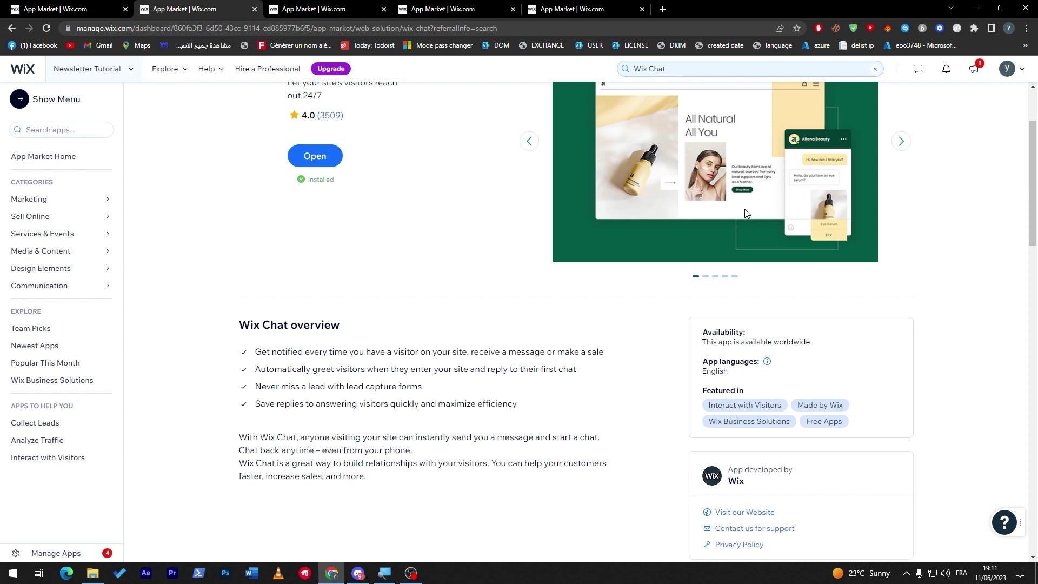
{"action": "scroll", "coordinate": [1032, 190], "scroll_direction": "up", "scroll_amount": 2}
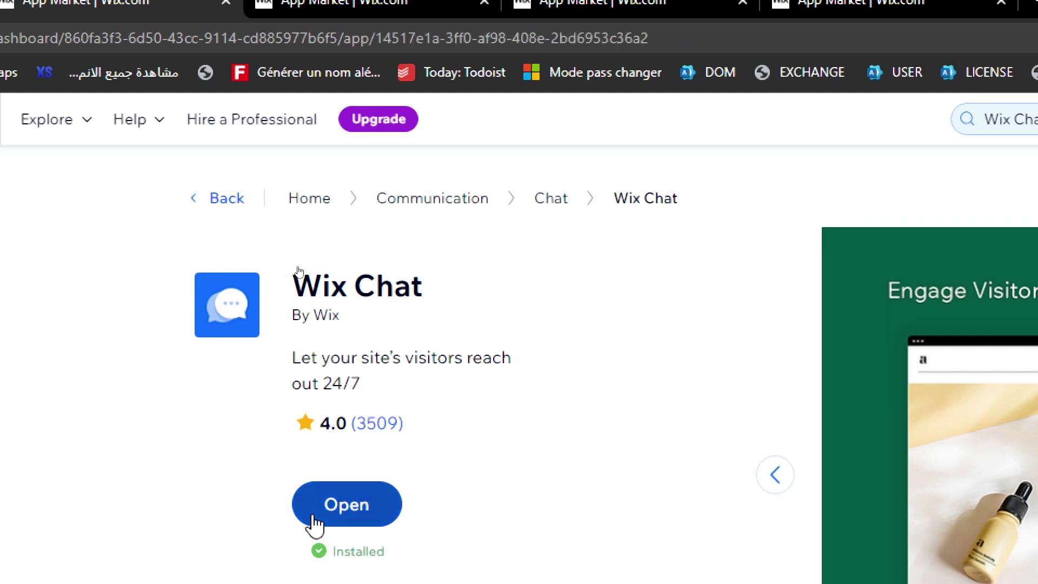
- Open the Wix Chat settings from its App Market page
{"action": "left_click", "coordinate": [317, 516]}
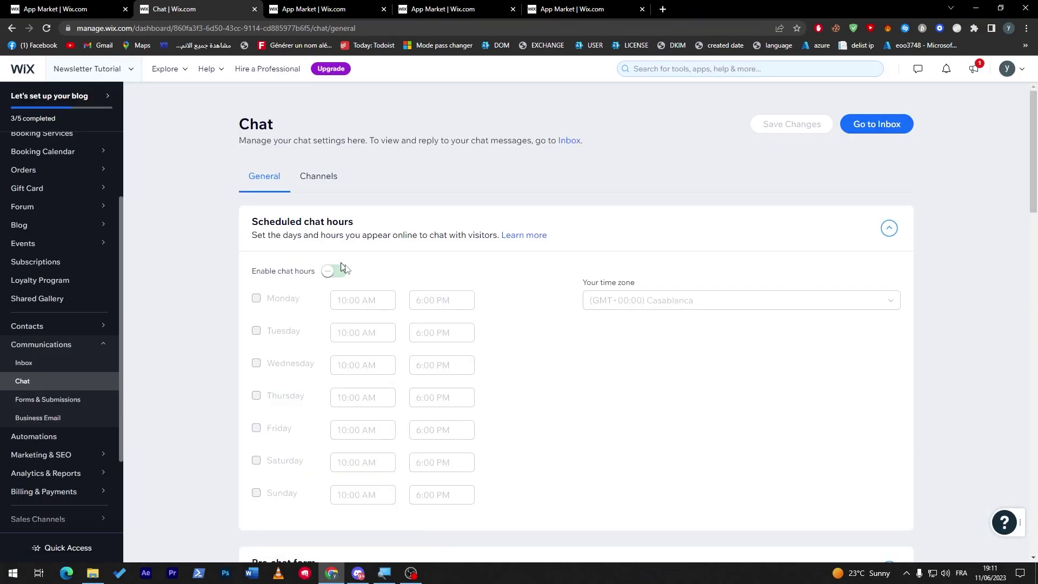
{"action": "scroll", "coordinate": [330, 271], "scroll_direction": "down", "scroll_amount": 10}
{"action": "scroll", "coordinate": [441, 261], "scroll_direction": "up", "scroll_amount": 10}
- Check the Channels tab, return to General, and scroll down to the Pre-chat form section
{"action": "left_click", "coordinate": [327, 186]}
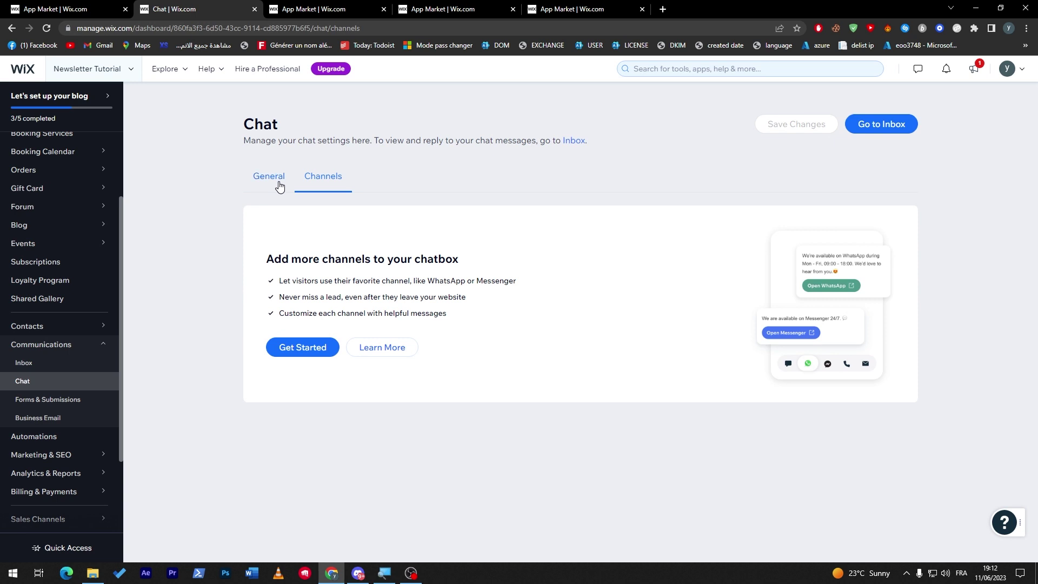
{"action": "left_click", "coordinate": [278, 182]}
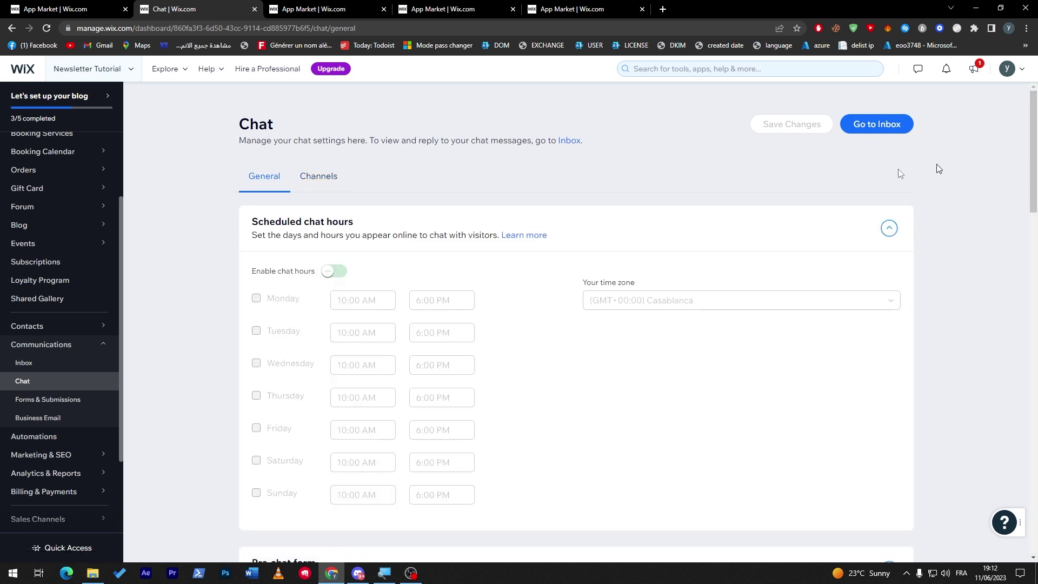
{"action": "scroll", "coordinate": [1012, 299], "scroll_direction": "down", "scroll_amount": 10}
{"action": "scroll", "coordinate": [1011, 298], "scroll_direction": "down", "scroll_amount": 1}
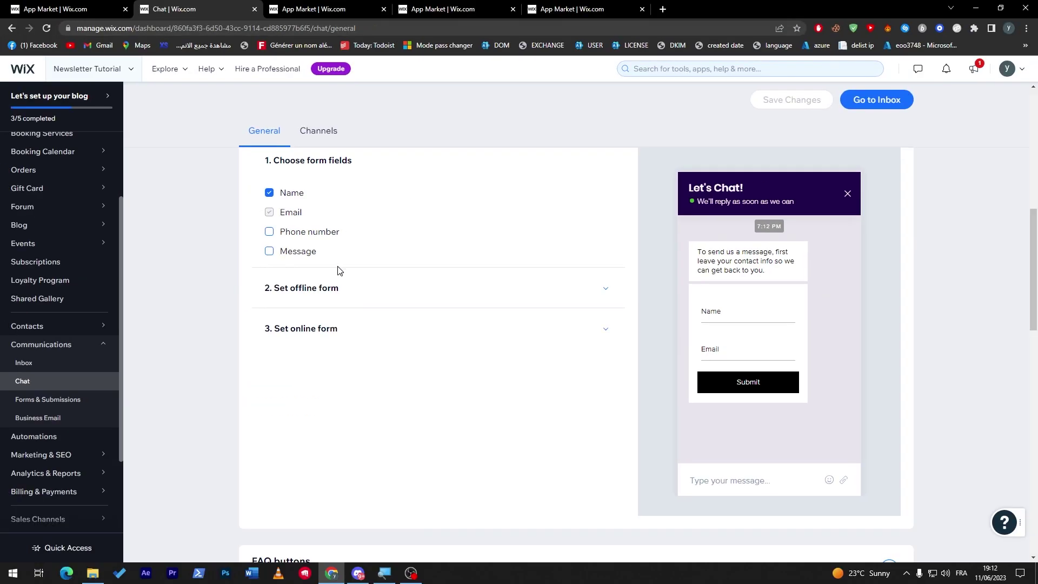
- Expand and collapse the offline and online form settings to review them
{"action": "left_click", "coordinate": [271, 388]}
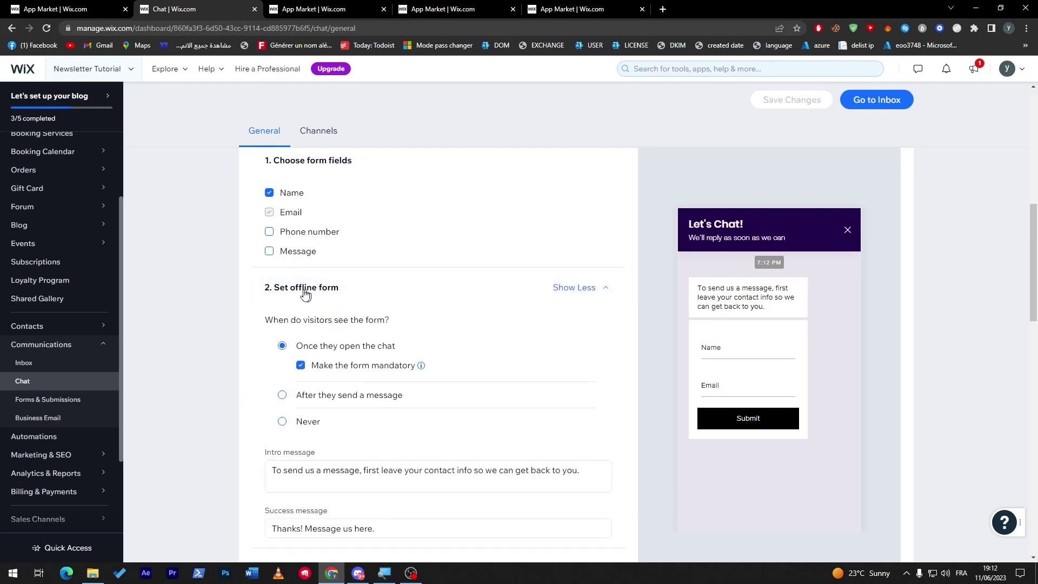
{"action": "left_click", "coordinate": [319, 292]}
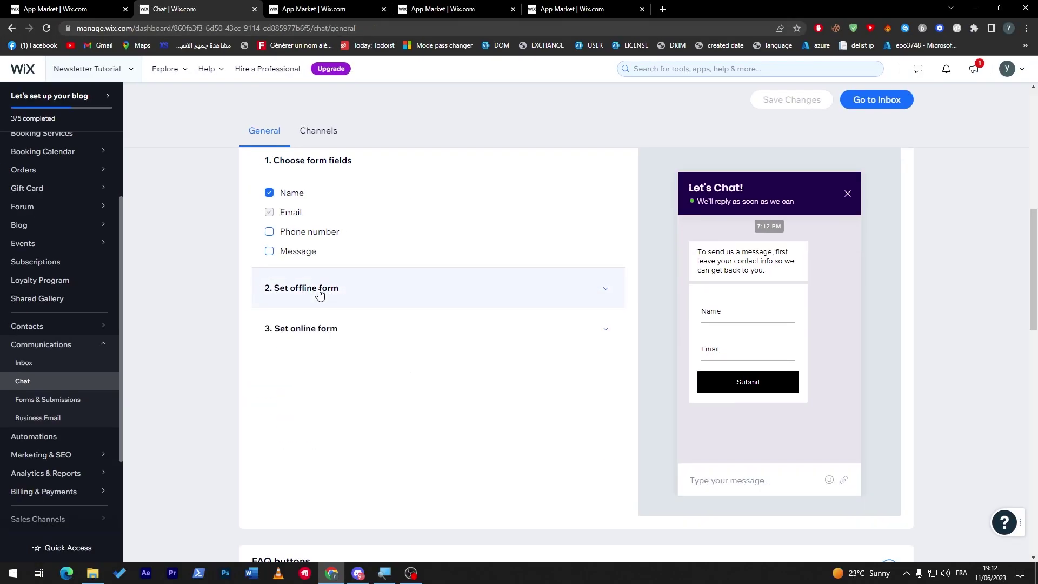
{"action": "left_click", "coordinate": [357, 327]}
{"action": "left_click", "coordinate": [357, 327]}
{"action": "left_click_drag", "start_coordinate": [1033, 265], "coordinate": [1035, 400]}
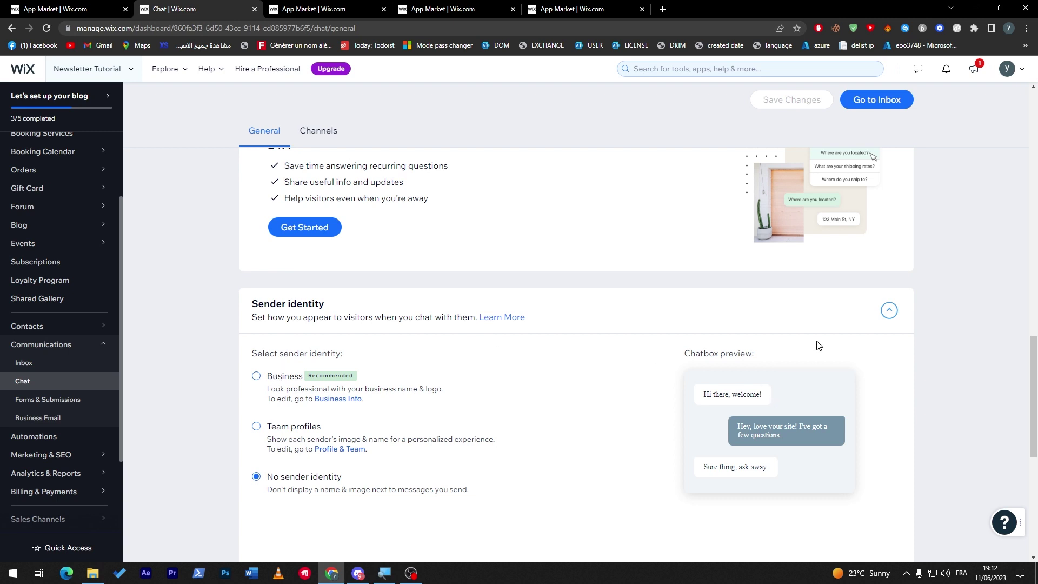
- Set the chat sender identity to the business name and logo and save the chat settings
{"action": "left_click", "coordinate": [256, 427]}
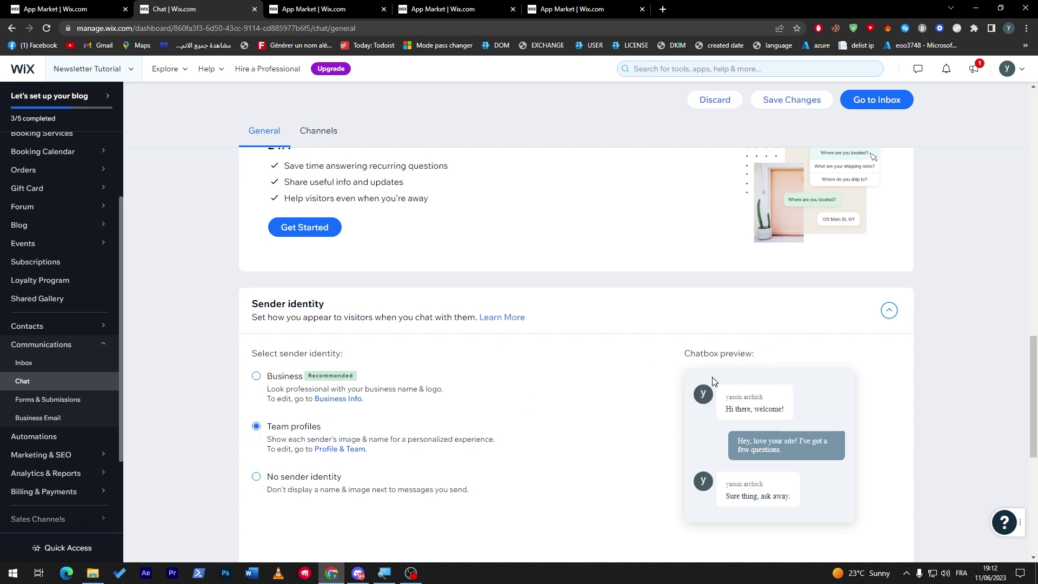
{"action": "left_click", "coordinate": [281, 381]}
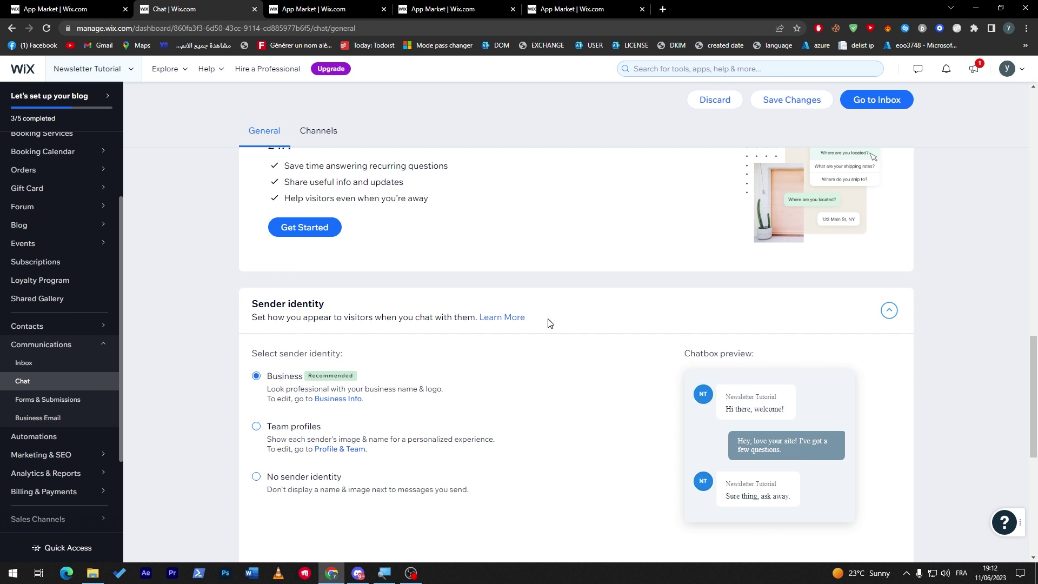
{"action": "left_click_drag", "start_coordinate": [1031, 464], "coordinate": [1034, 552]}
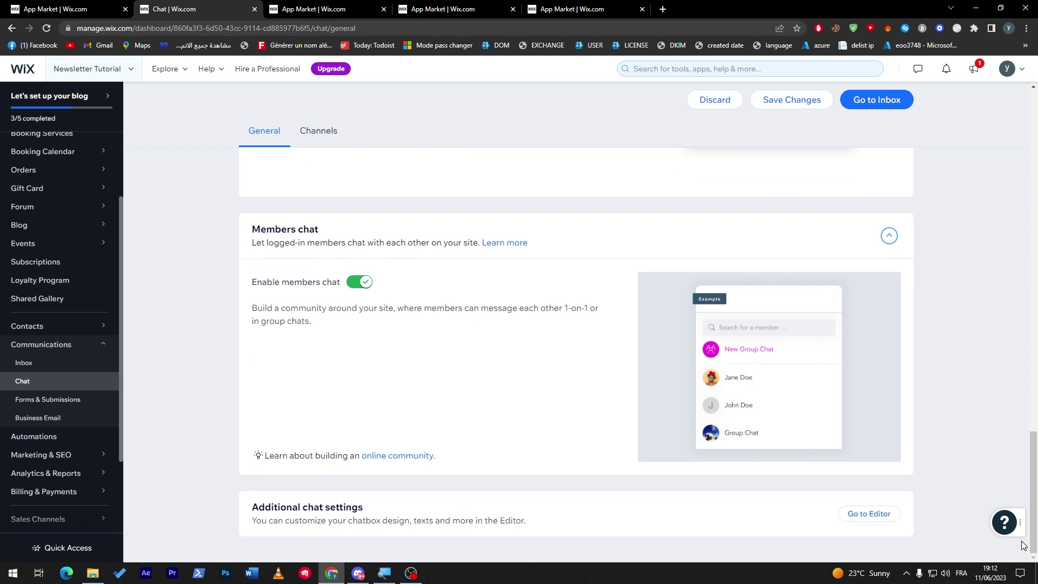
{"action": "left_click_drag", "start_coordinate": [1031, 543], "coordinate": [999, 163]}
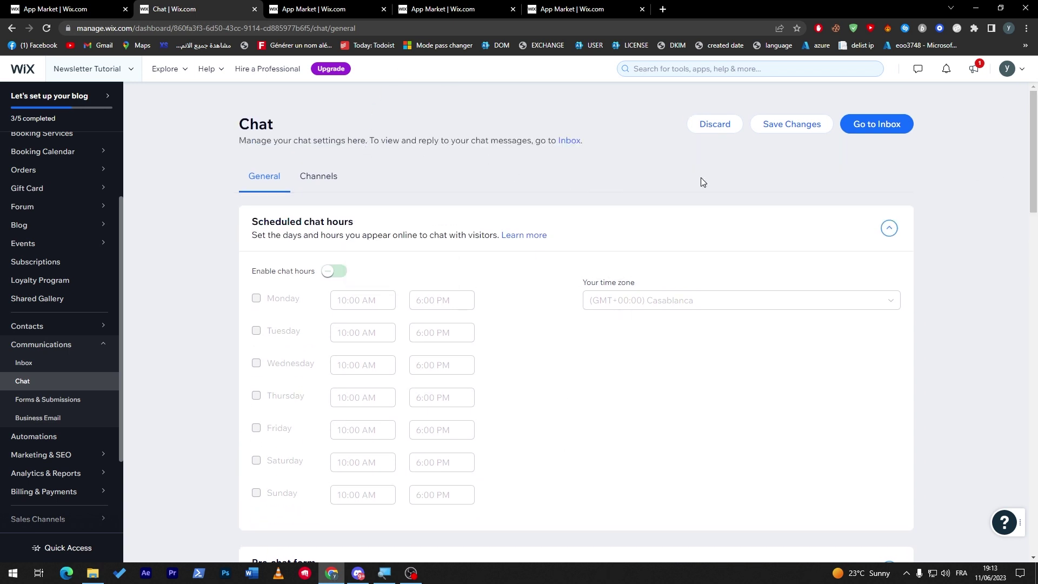
{"action": "left_click", "coordinate": [790, 127]}
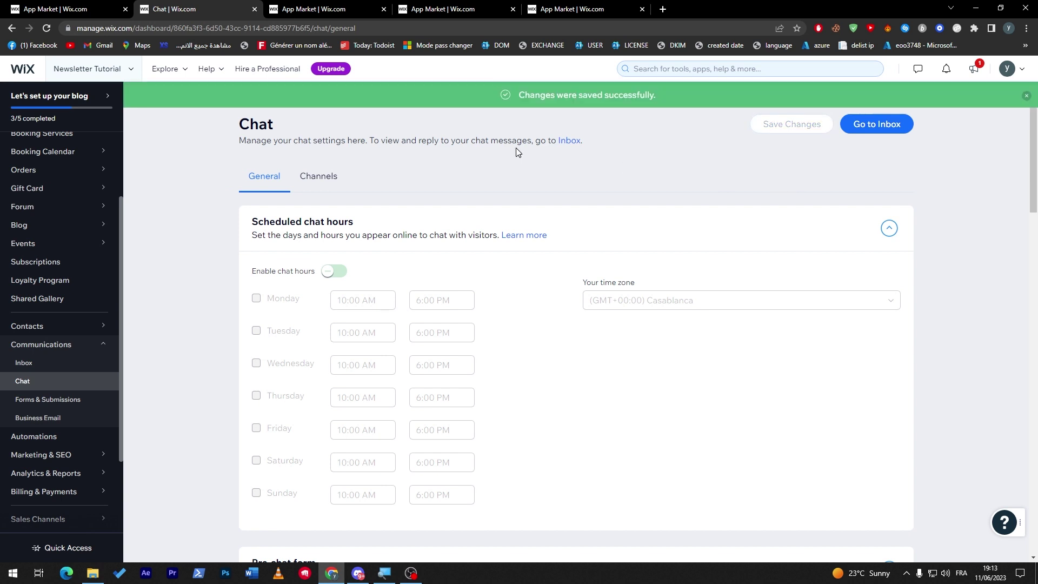
{"action": "left_click", "coordinate": [292, 8]}
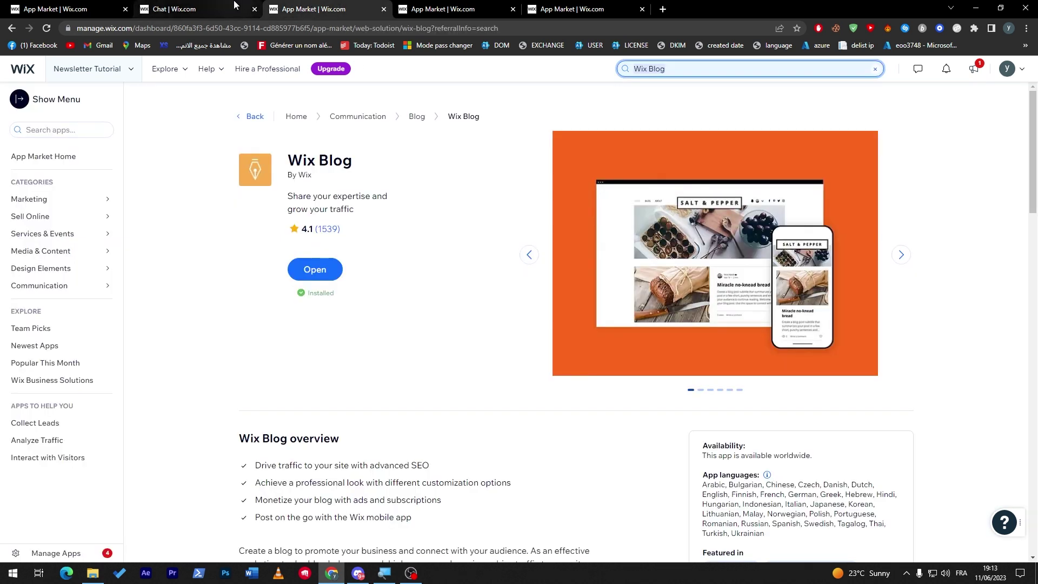
- Close the Chat | Wix.com tab and read the Wix Blog page's overview and 4.1-rated reviews
{"action": "left_click", "coordinate": [254, 9]}
{"action": "left_click_drag", "start_coordinate": [364, 167], "coordinate": [287, 162]}
{"action": "left_click", "coordinate": [286, 163]}
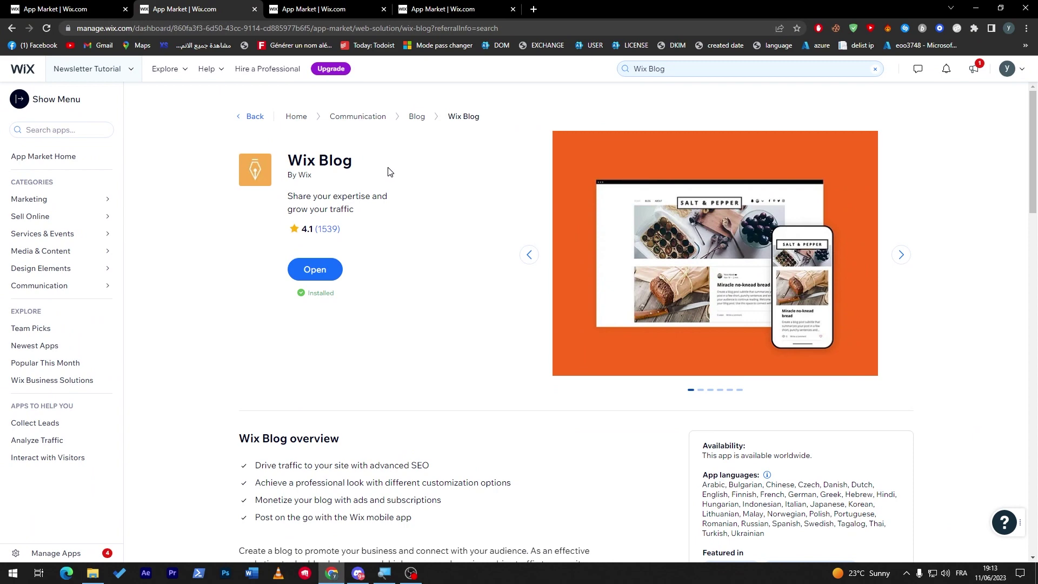
{"action": "left_click", "coordinate": [1035, 229]}
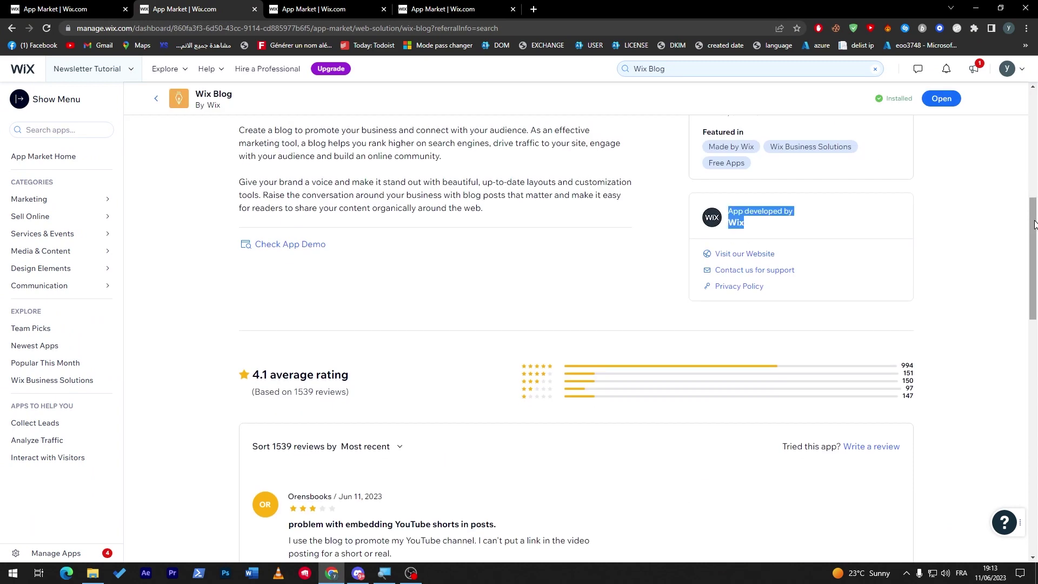
{"action": "left_click_drag", "start_coordinate": [1034, 266], "coordinate": [1019, 290]}
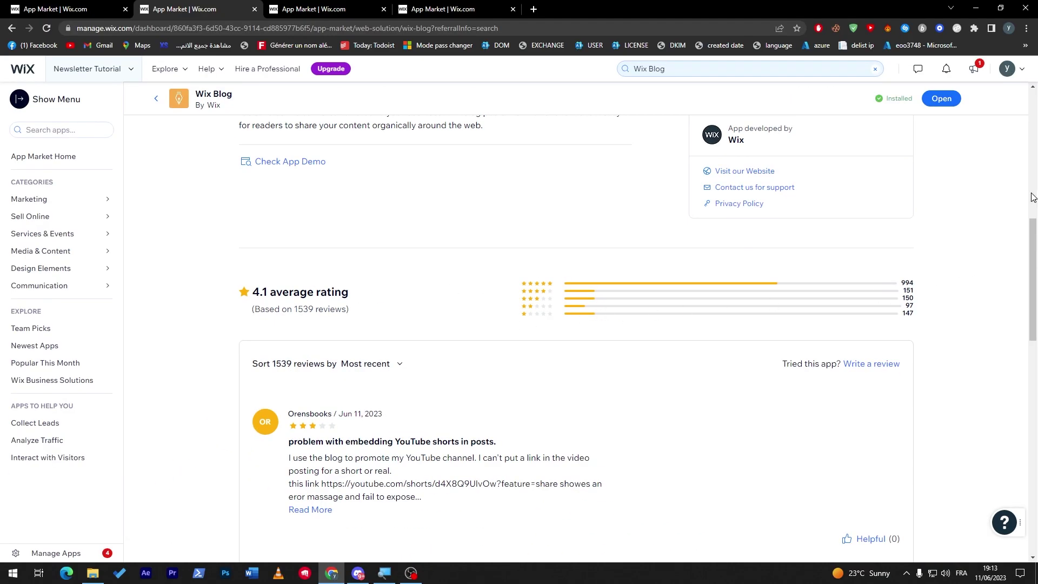
{"action": "scroll", "coordinate": [972, 183], "scroll_direction": "up", "scroll_amount": 5}
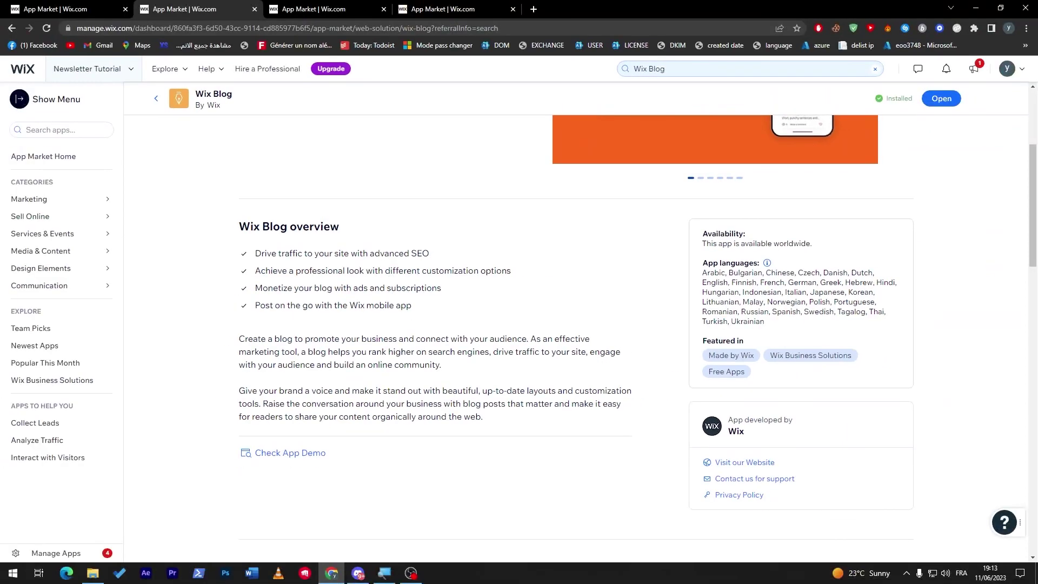
{"action": "left_click_drag", "start_coordinate": [1033, 223], "coordinate": [1036, 175]}
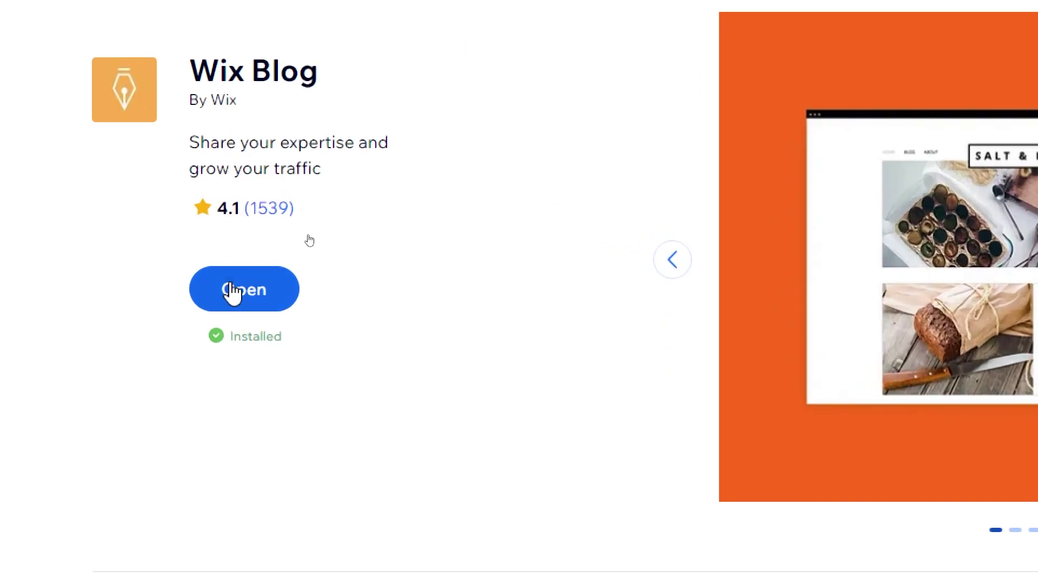
- Open the Wix Blog dashboard and check the More Actions list on the Blog Overview
{"action": "left_click", "coordinate": [312, 239]}
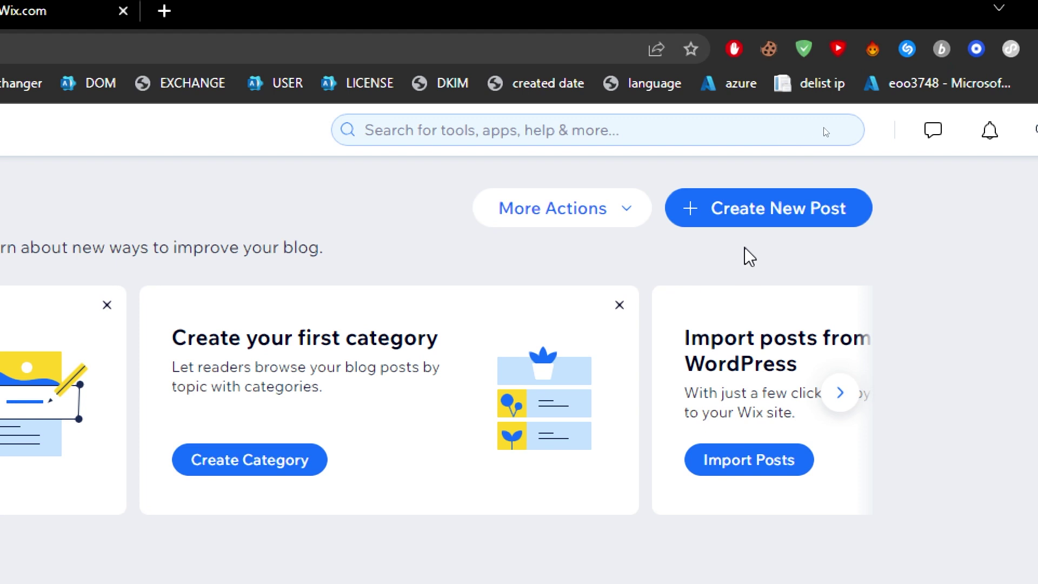
{"action": "left_click", "coordinate": [556, 209]}
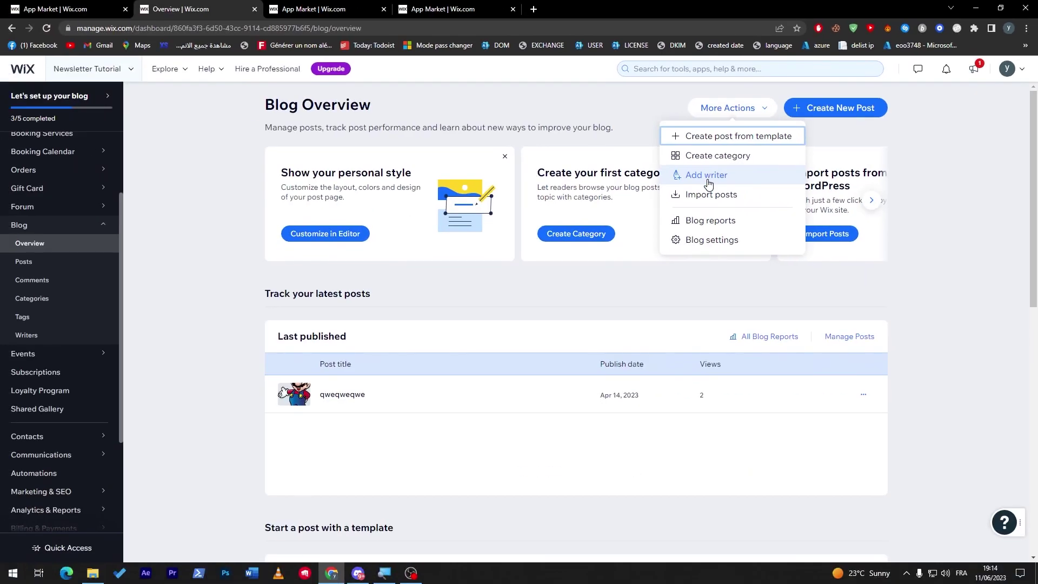
{"action": "left_click", "coordinate": [1003, 95]}
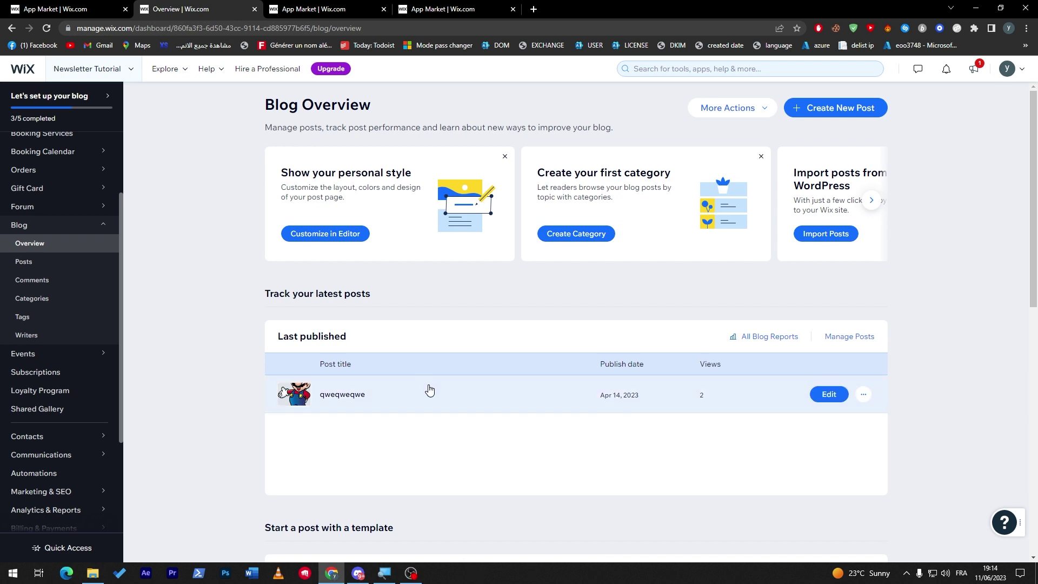
{"action": "left_click", "coordinate": [346, 9]}
- Close the Blog Overview tab and scroll through the Wix Bookings page overview, then back to the top
{"action": "left_click", "coordinate": [254, 10]}
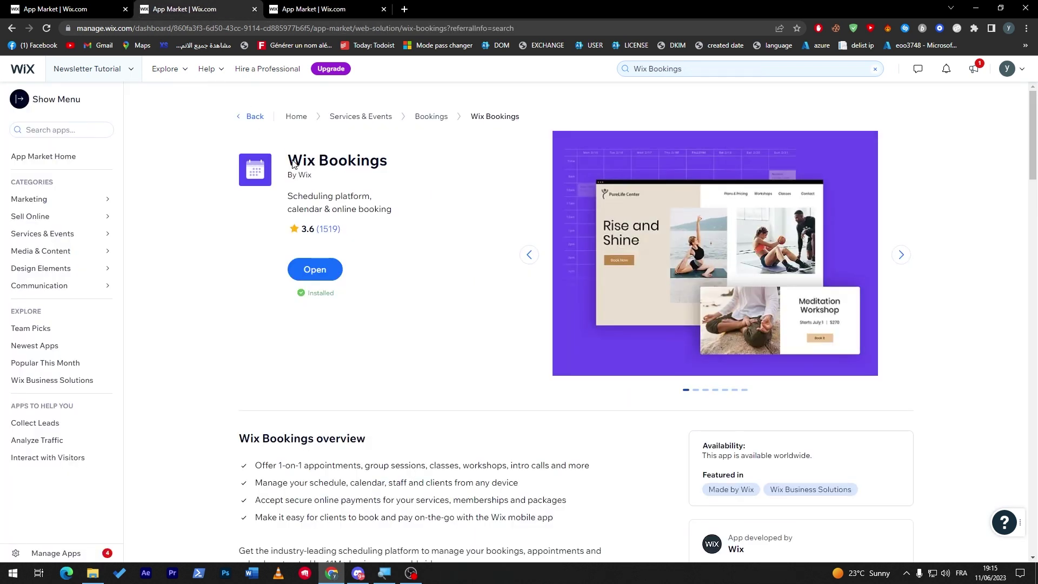
{"action": "left_click_drag", "start_coordinate": [288, 160], "coordinate": [387, 164]}
{"action": "left_click", "coordinate": [406, 187]}
{"action": "left_click_drag", "start_coordinate": [1036, 156], "coordinate": [1033, 190]}
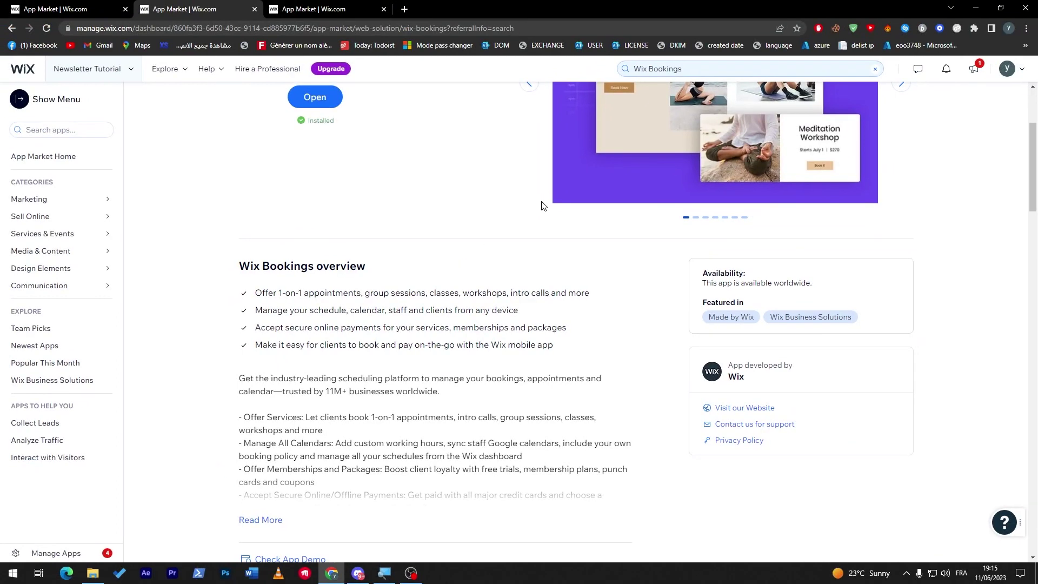
{"action": "left_click_drag", "start_coordinate": [1037, 155], "coordinate": [1034, 141]}
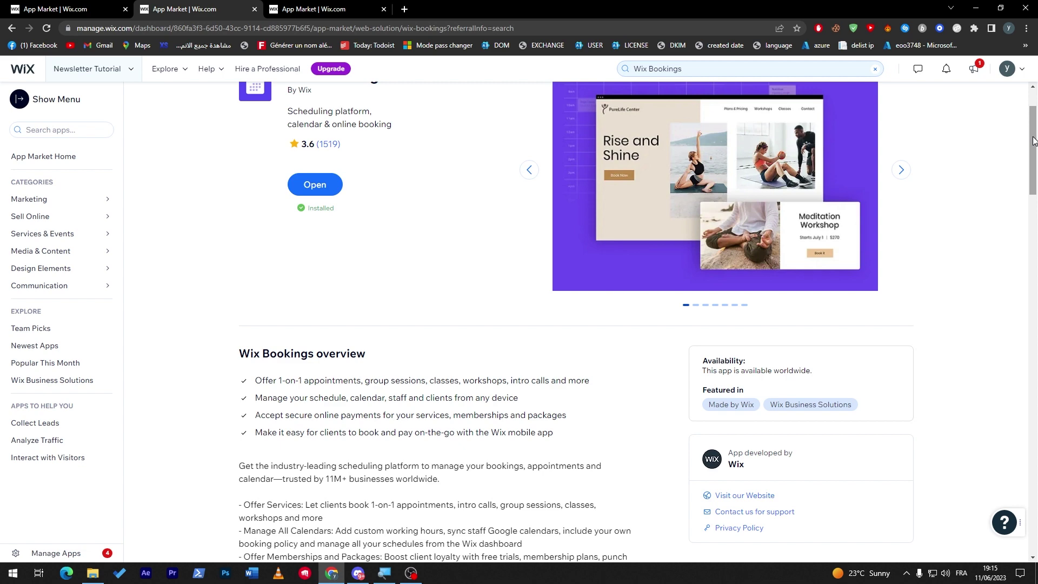
{"action": "mouse_move", "coordinate": [1034, 141]}
{"action": "left_mouse_down"}
{"action": "mouse_move", "coordinate": [1034, 123]}
{"action": "mouse_move", "coordinate": [1028, 158]}
{"action": "mouse_move", "coordinate": [1027, 132]}
{"action": "left_mouse_up"}
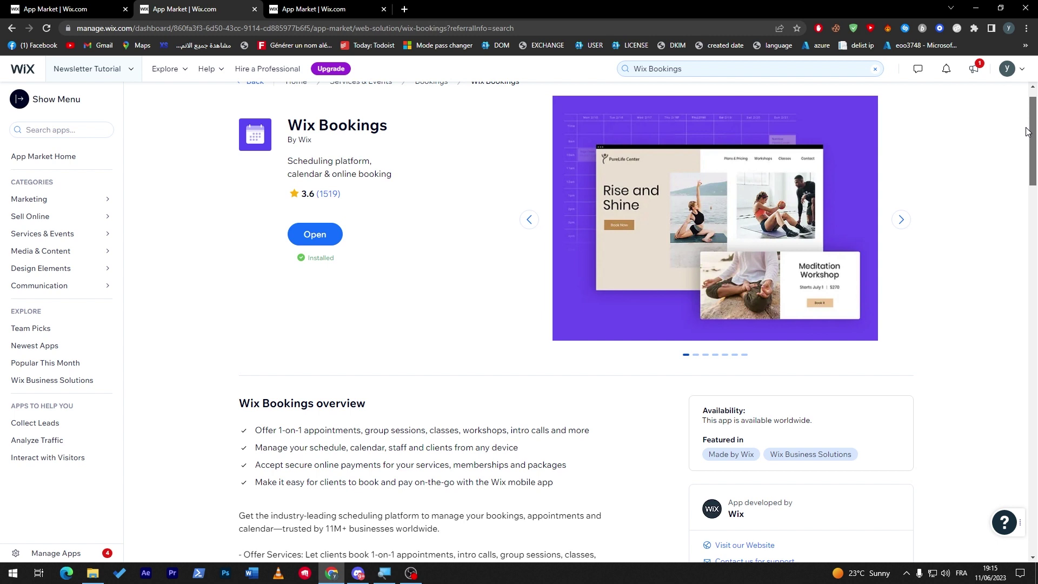
{"action": "scroll", "coordinate": [1027, 132], "scroll_direction": "up", "scroll_amount": 1}
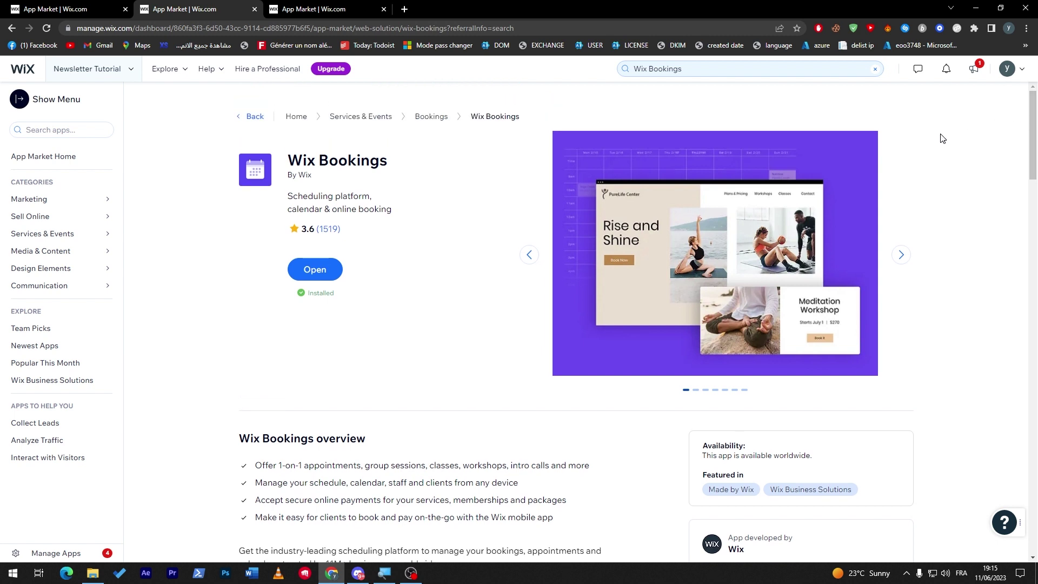
- Browse forward through the Wix Bookings screenshots to the Manage Staff slide
{"action": "left_click", "coordinate": [900, 255]}
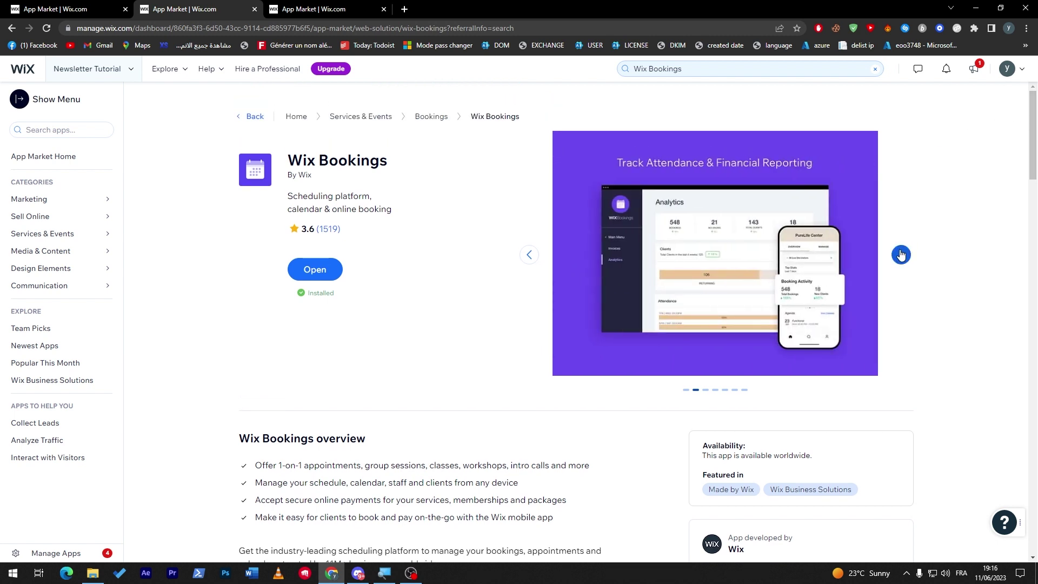
{"action": "left_click", "coordinate": [900, 255]}
{"action": "left_click", "coordinate": [901, 254]}
{"action": "left_click", "coordinate": [901, 255]}
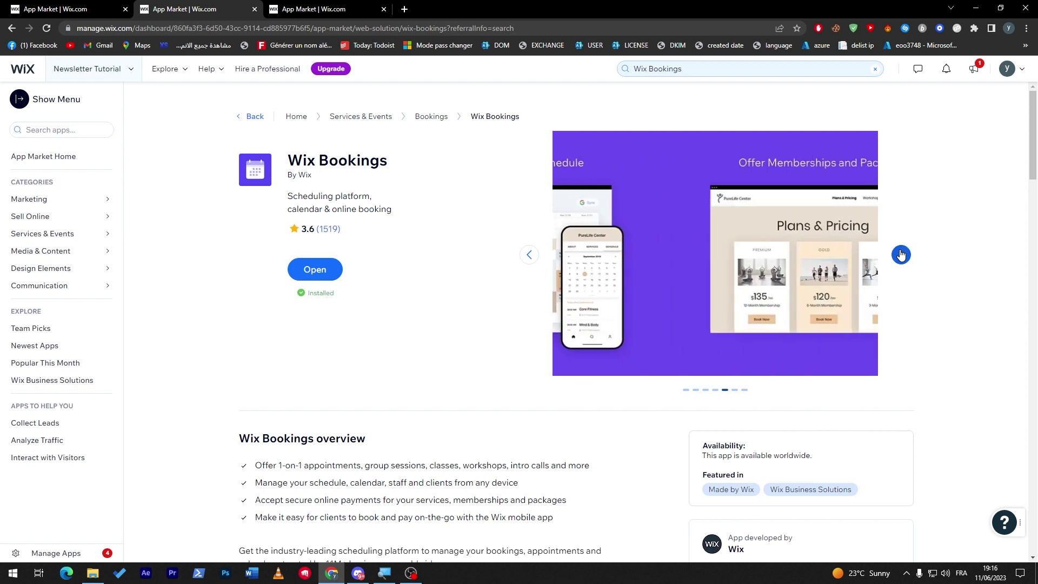
{"action": "left_click", "coordinate": [901, 255]}
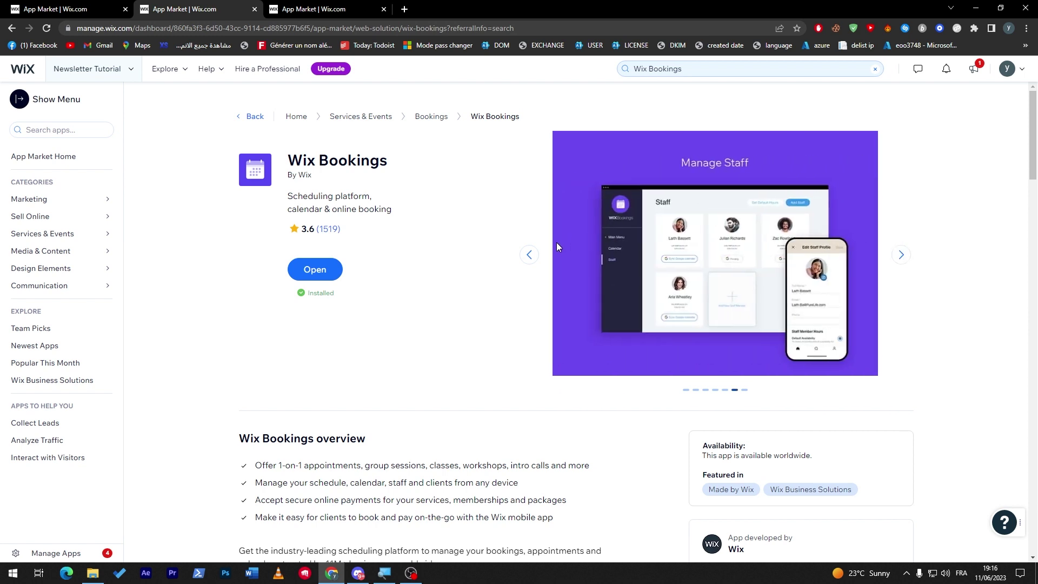
- Return to the Manage Your Calendar & Schedule slide, then close the Wix Bookings page
{"action": "left_click", "coordinate": [530, 254]}
{"action": "left_click", "coordinate": [530, 255]}
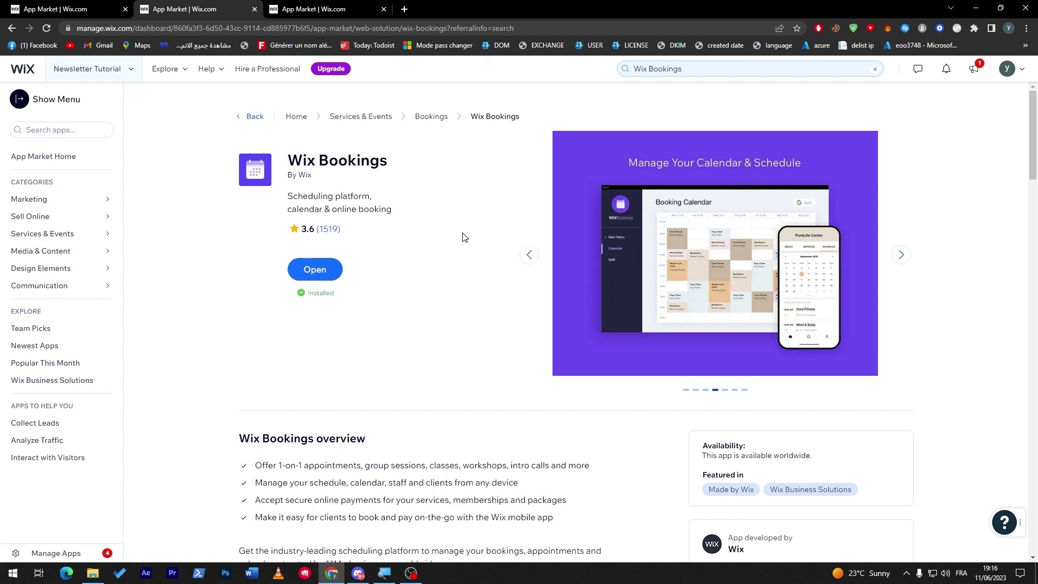
{"action": "middle_click", "coordinate": [293, 14]}
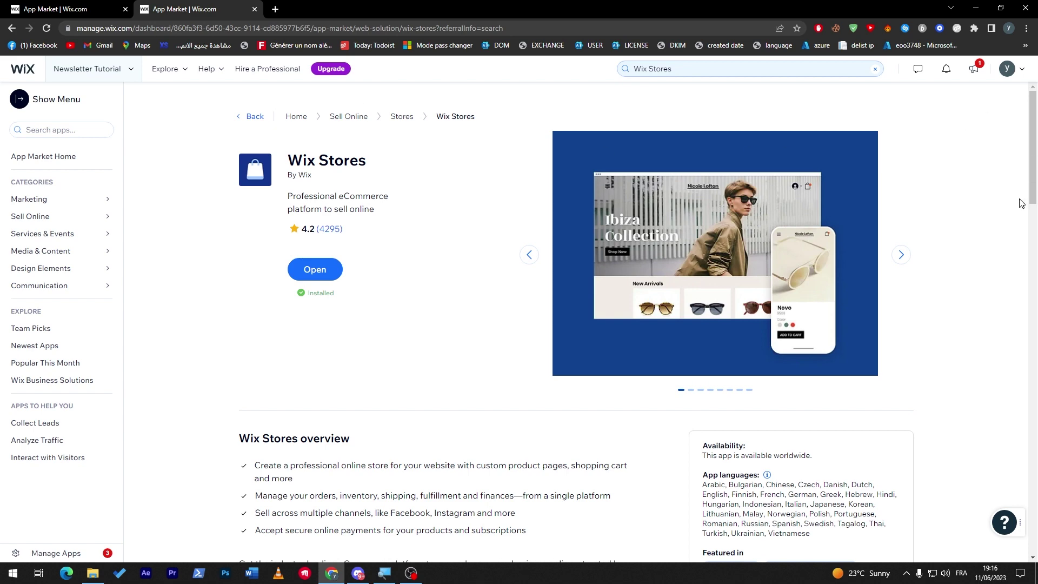
- Advance the Wix Stores gallery past Multiple Sales Channels to the Marketing Tools & Integrations slide
{"action": "left_click_drag", "start_coordinate": [1030, 189], "coordinate": [1030, 234]}
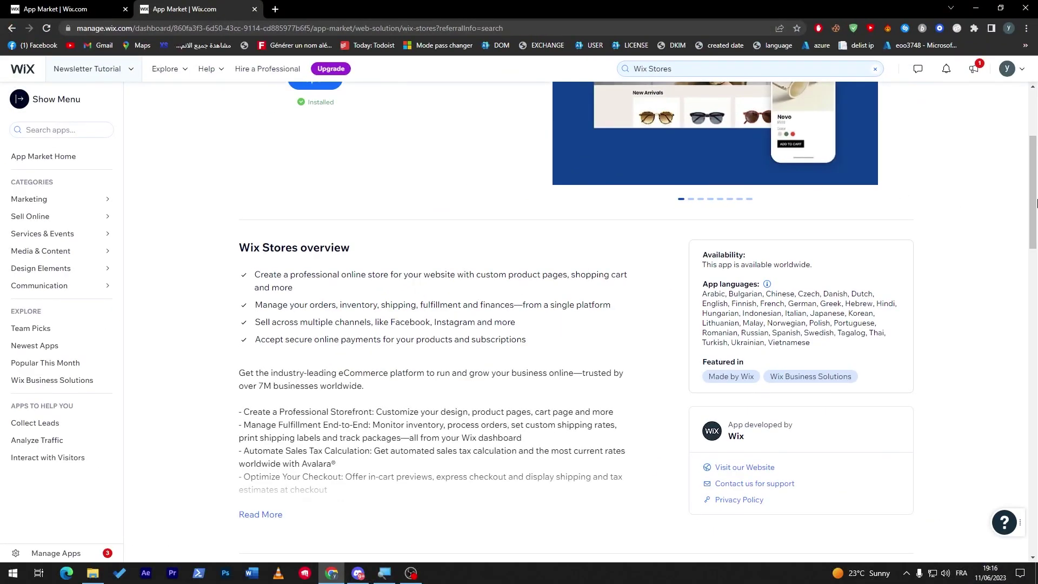
{"action": "scroll", "coordinate": [1035, 202], "scroll_direction": "up", "scroll_amount": 4}
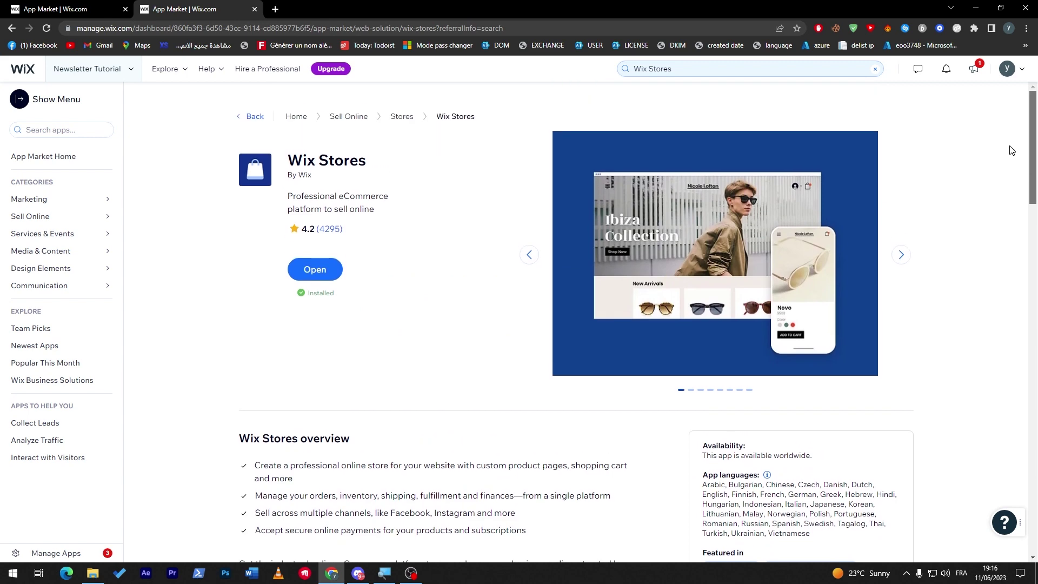
{"action": "scroll", "coordinate": [1011, 151], "scroll_direction": "down", "scroll_amount": 4}
{"action": "scroll", "coordinate": [1013, 204], "scroll_direction": "up", "scroll_amount": 4}
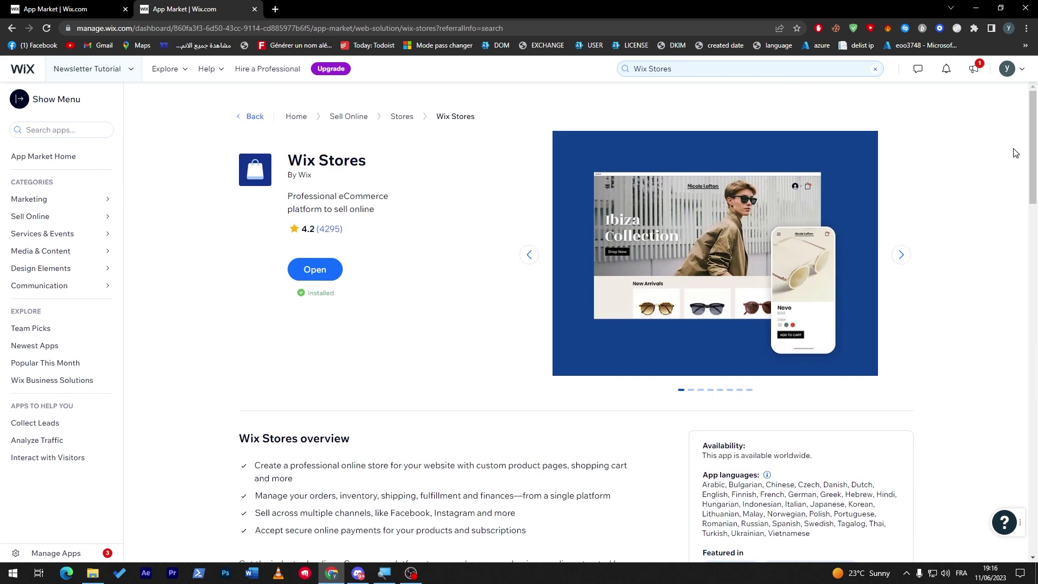
{"action": "left_click", "coordinate": [908, 256]}
{"action": "left_click", "coordinate": [901, 255]}
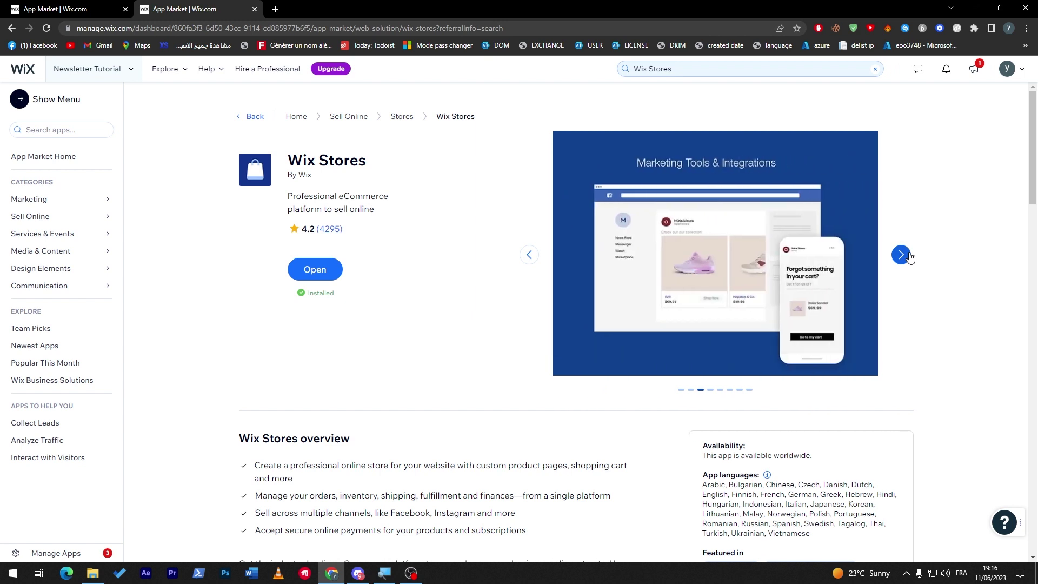